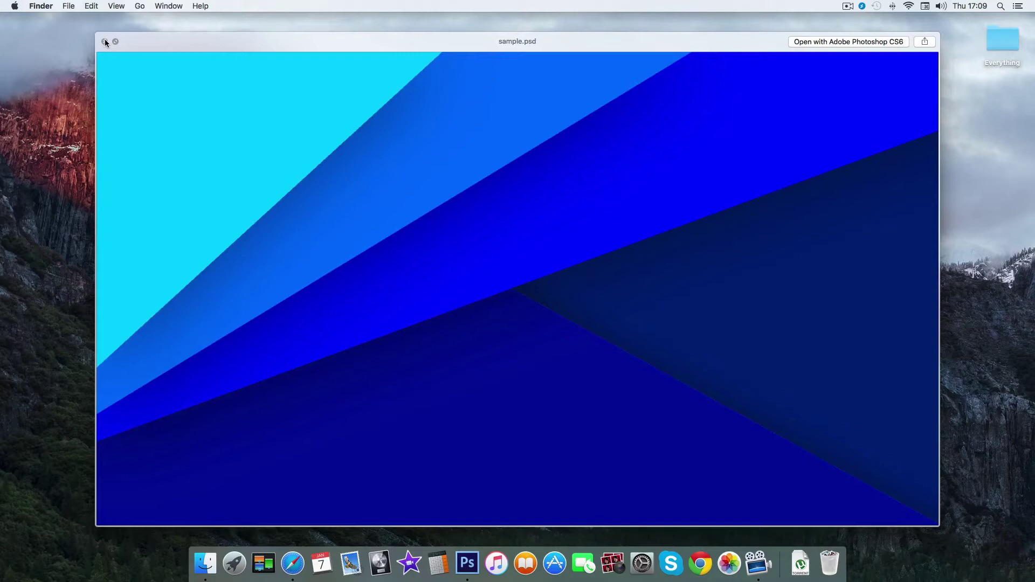
- Close the sample.psd preview, switch to Photoshop and create a 1920 × 1080 pixel document named sample, unlocking its background as Layer 0
{"action": "left_click", "coordinate": [104, 42]}
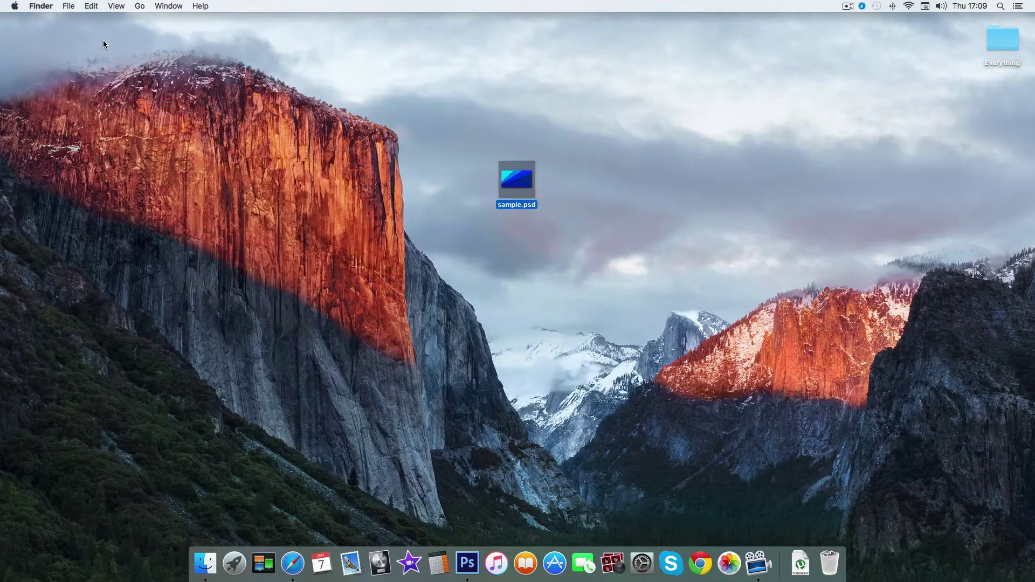
{"action": "left_click", "coordinate": [467, 563]}
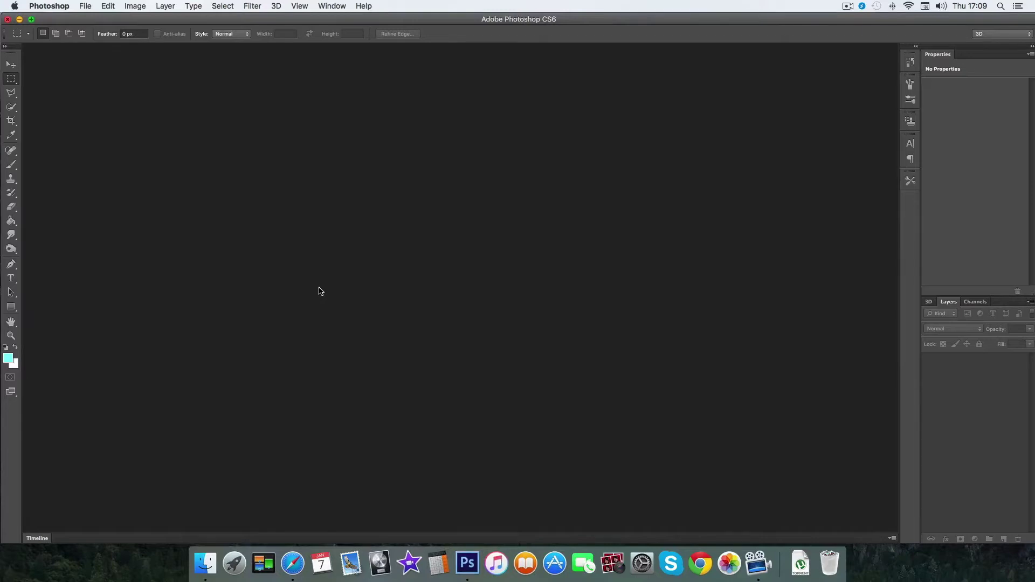
{"action": "key", "text": "super+n"}
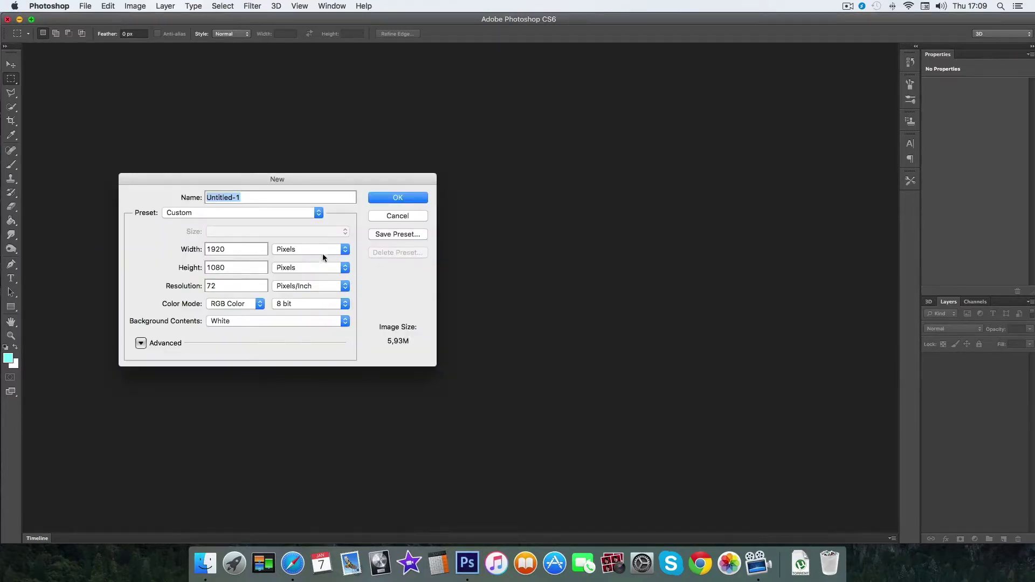
{"action": "type", "text": "sample"}
{"action": "key", "text": "Return"}
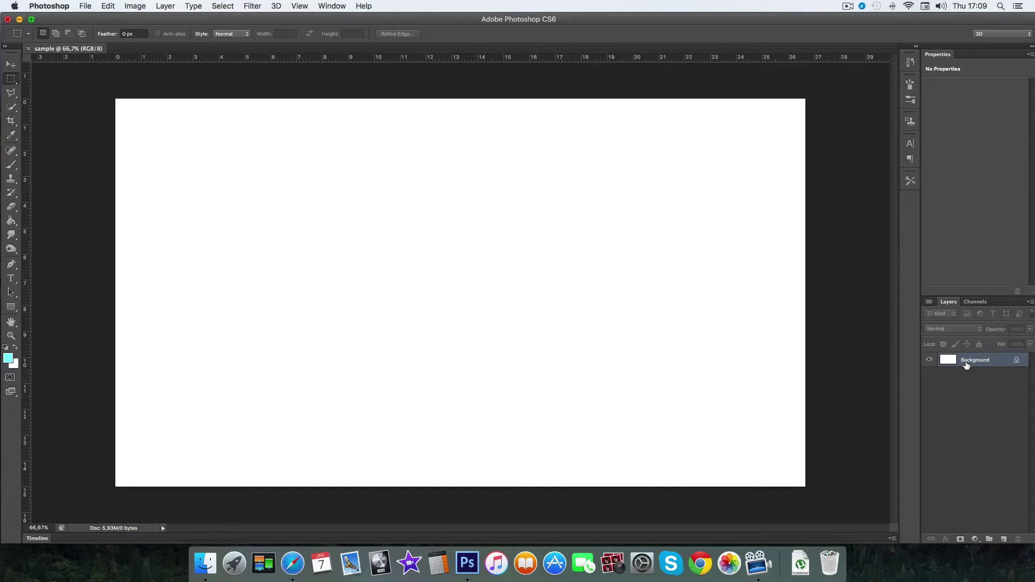
{"action": "double_click", "coordinate": [967, 365]}
{"action": "left_click", "coordinate": [611, 240]}
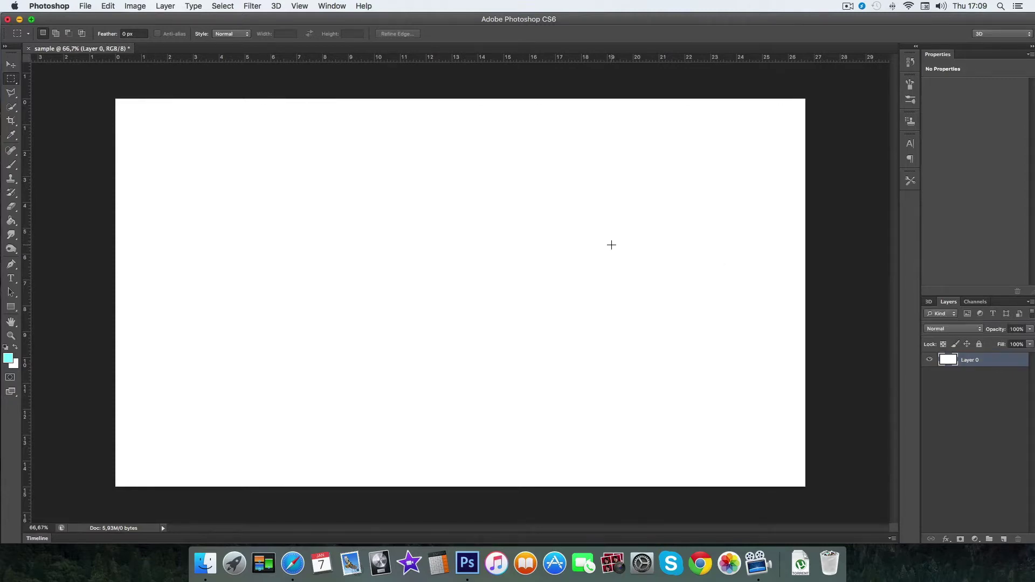
- Shift the foreground color's hue to 356° for a light red, ff818a
{"action": "left_click", "coordinate": [8, 359]}
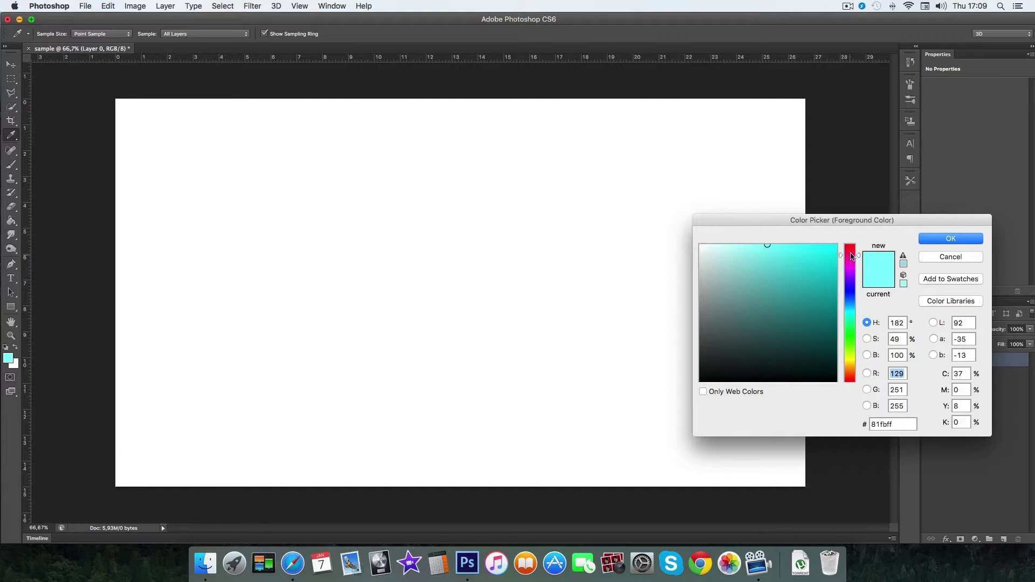
{"action": "left_click_drag", "start_coordinate": [851, 256], "coordinate": [852, 246]}
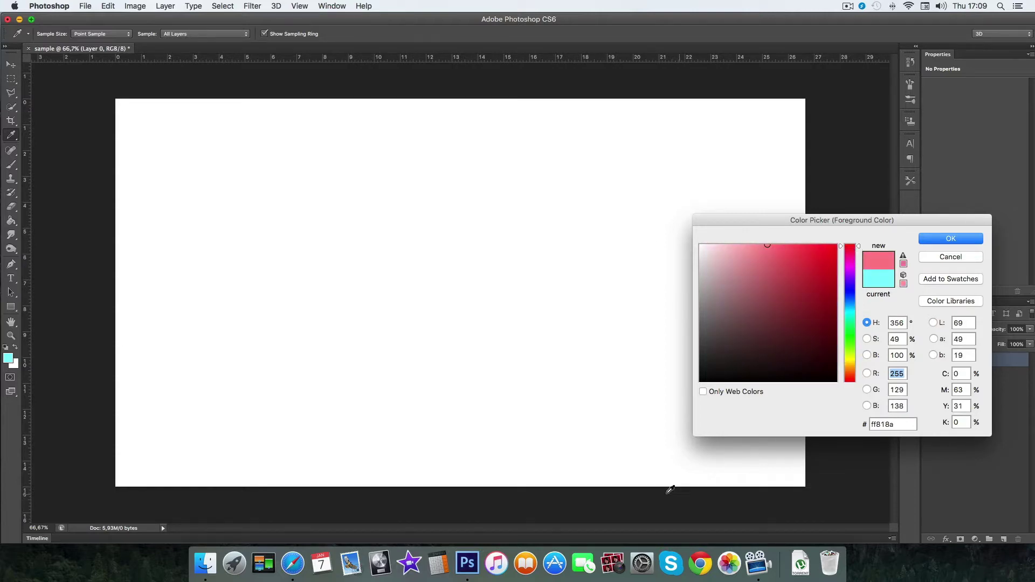
{"action": "key", "text": "ctrl+Up"}
{"action": "left_click", "coordinate": [471, 36]}
{"action": "left_click", "coordinate": [940, 239]}
- Open sample.psd from the desktop in Photoshop as the reference design
{"action": "key", "text": "m"}
{"action": "left_click", "coordinate": [19, 20]}
{"action": "double_click", "coordinate": [510, 172]}
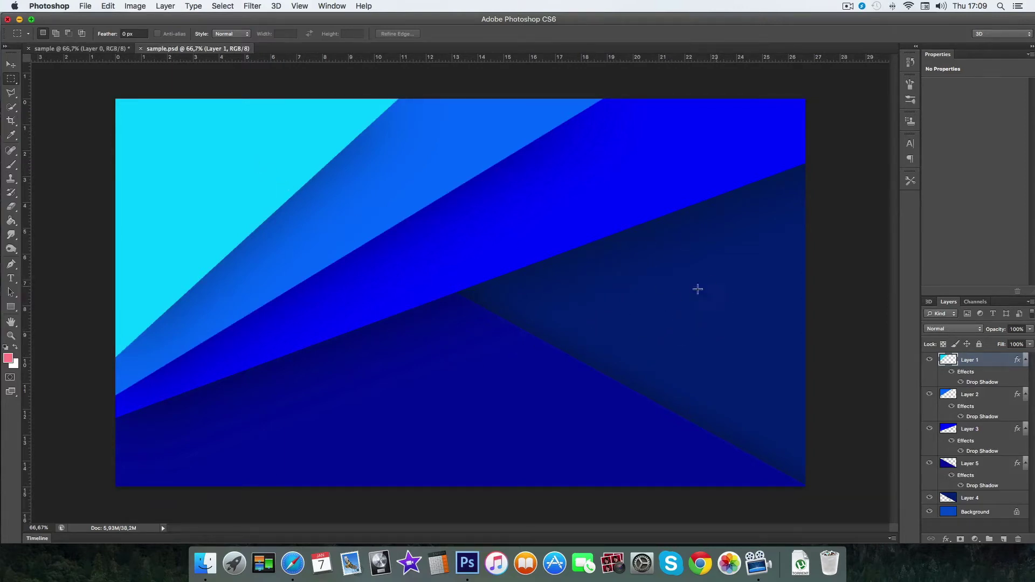
- Set the foreground color to dark red 700008 and fill Layer 0 of the sample document with it
{"action": "left_click", "coordinate": [76, 50]}
{"action": "left_click", "coordinate": [8, 360]}
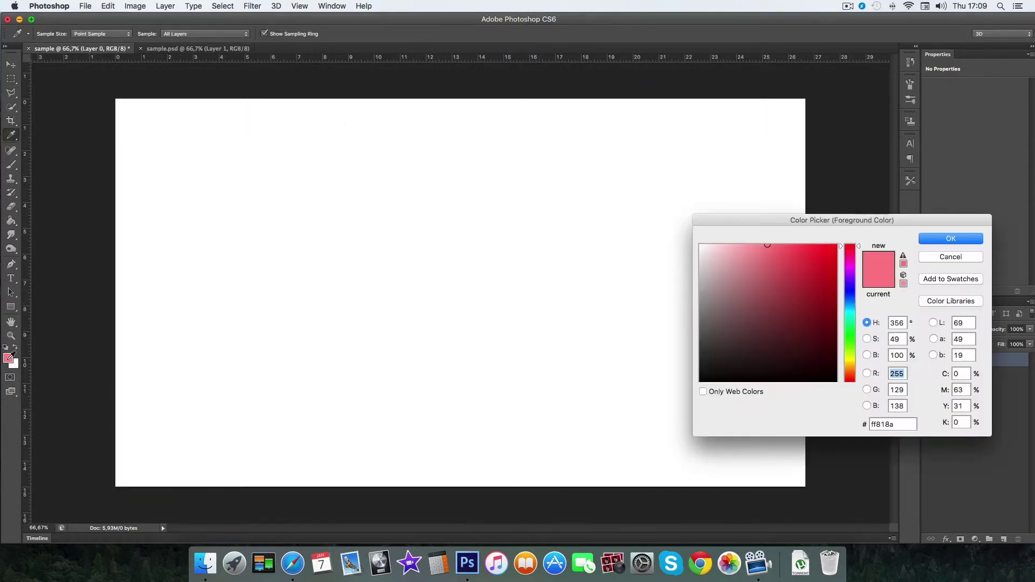
{"action": "left_click_drag", "start_coordinate": [824, 308], "coordinate": [838, 320]}
{"action": "left_click", "coordinate": [928, 240]}
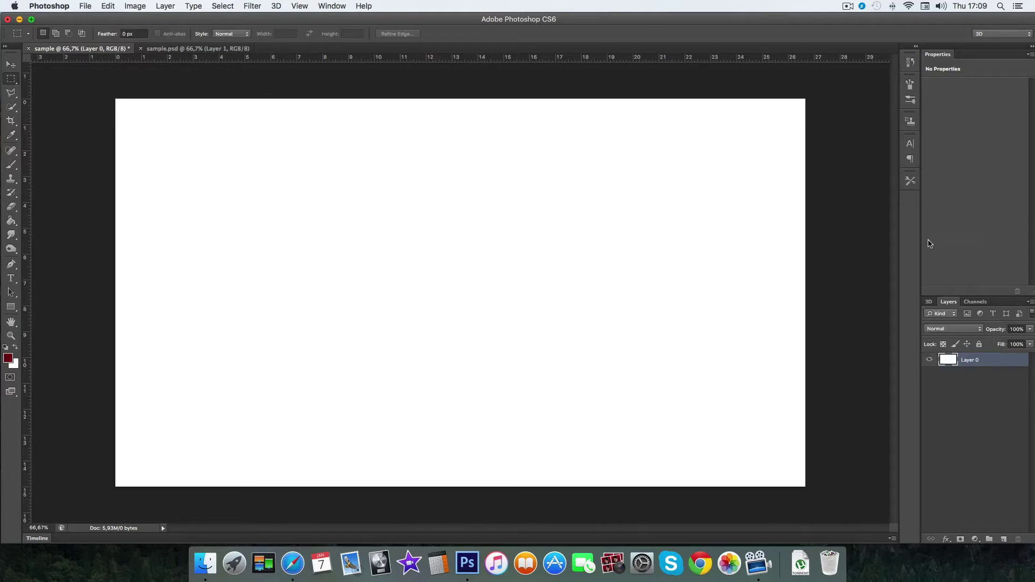
{"action": "key", "text": "alt+BackSpace"}
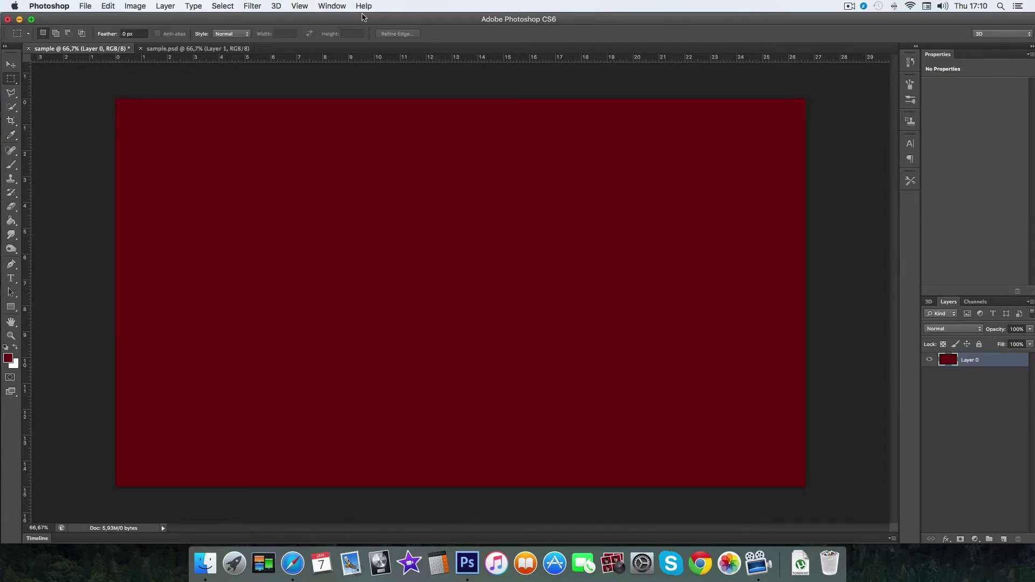
- Add a new layer above Layer 0 in the sample document and set the foreground color to red b9010e
{"action": "left_click", "coordinate": [202, 50]}
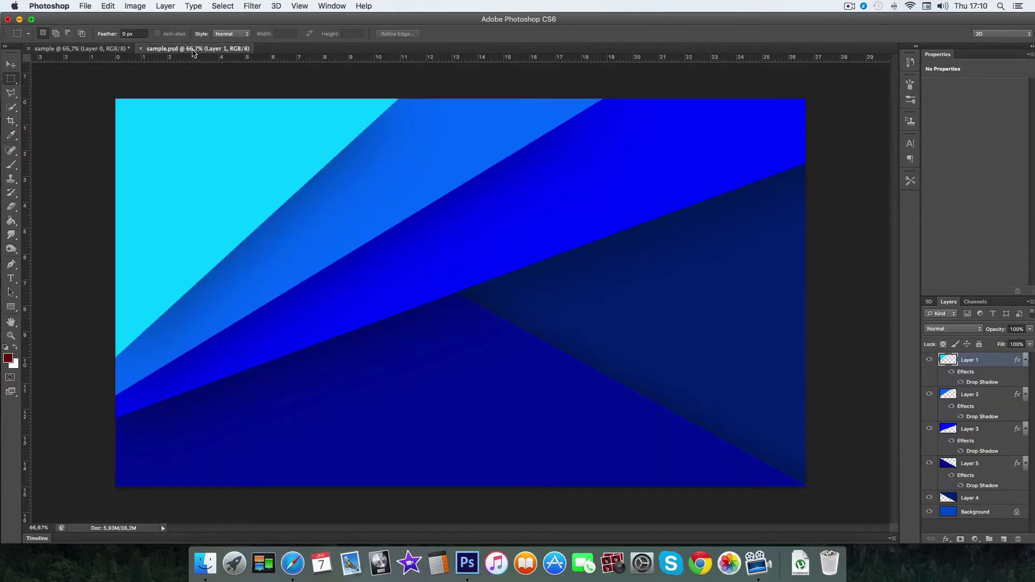
{"action": "left_click", "coordinate": [101, 50]}
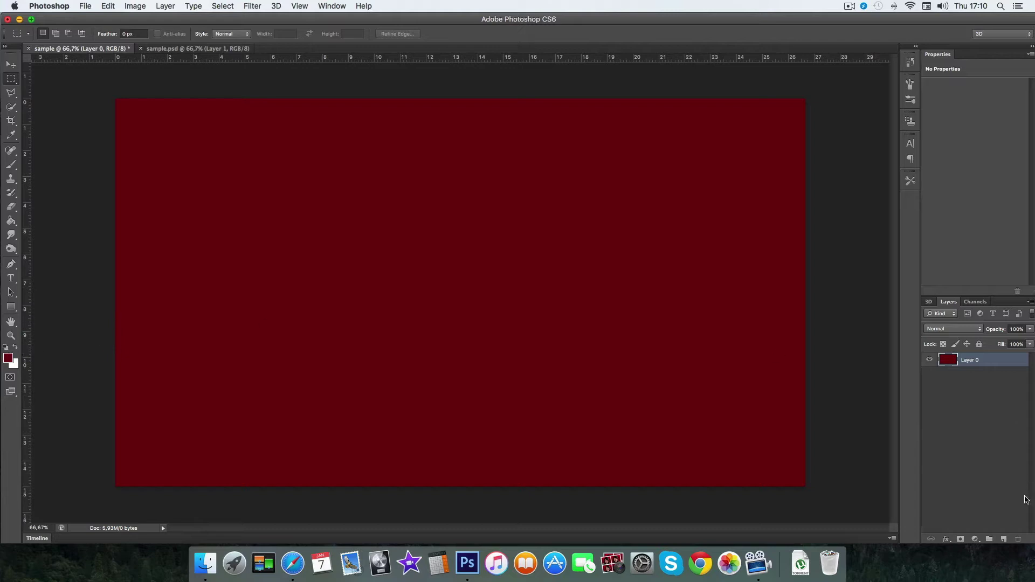
{"action": "left_click", "coordinate": [1005, 539]}
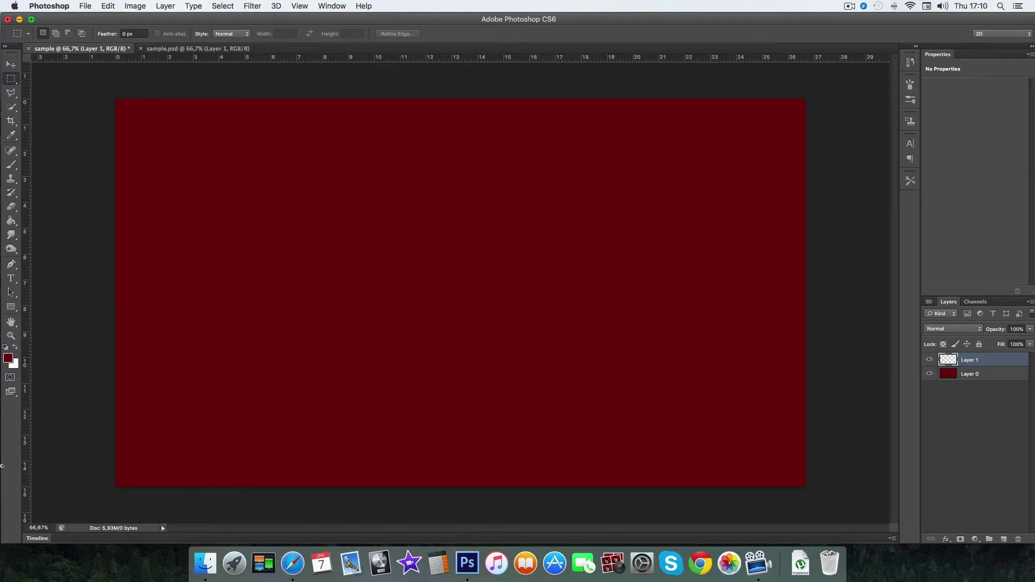
{"action": "left_click", "coordinate": [8, 358]}
{"action": "left_click", "coordinate": [831, 301]}
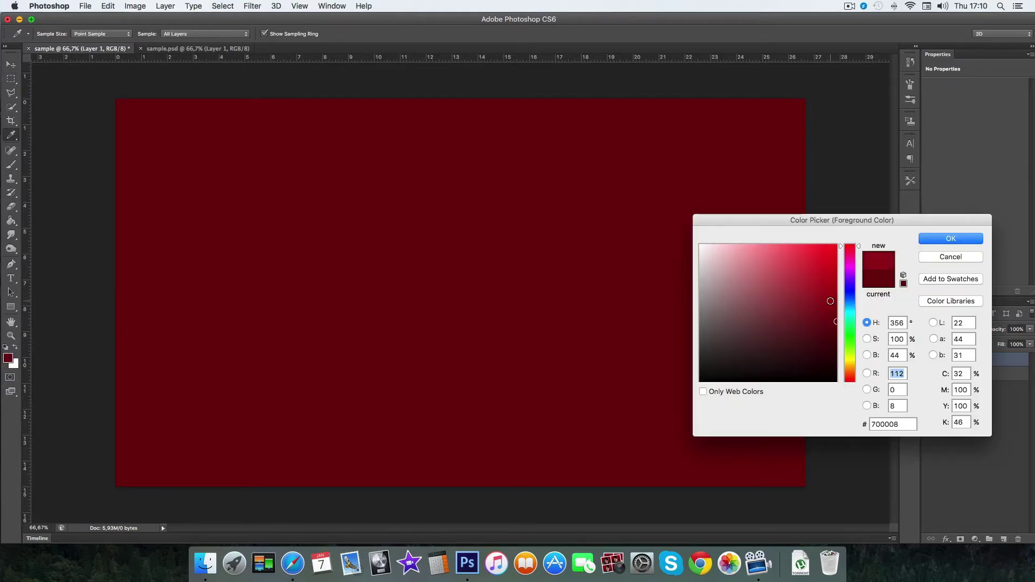
{"action": "left_click", "coordinate": [945, 241]}
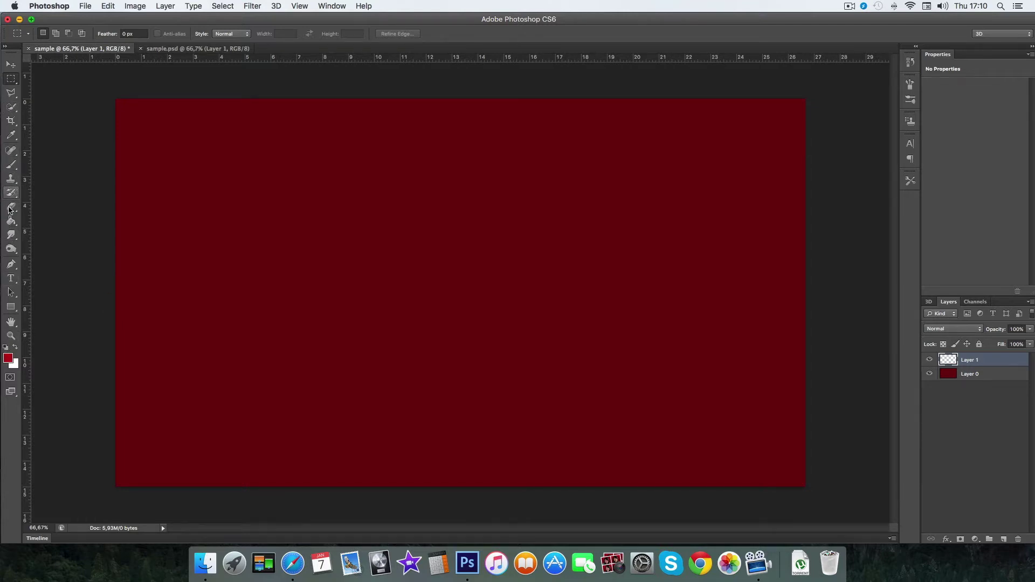
- Draw a closed Pen path around the canvas's upper-left part, with a diagonal edge from near the top-right corner to near the bottom-left corner
{"action": "left_click", "coordinate": [13, 264]}
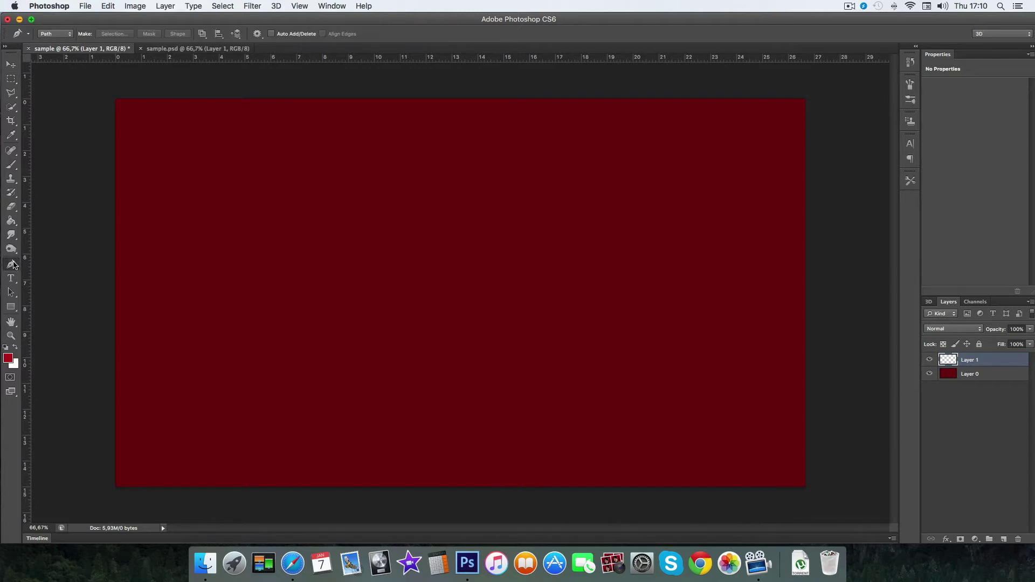
{"action": "left_click", "coordinate": [100, 91]}
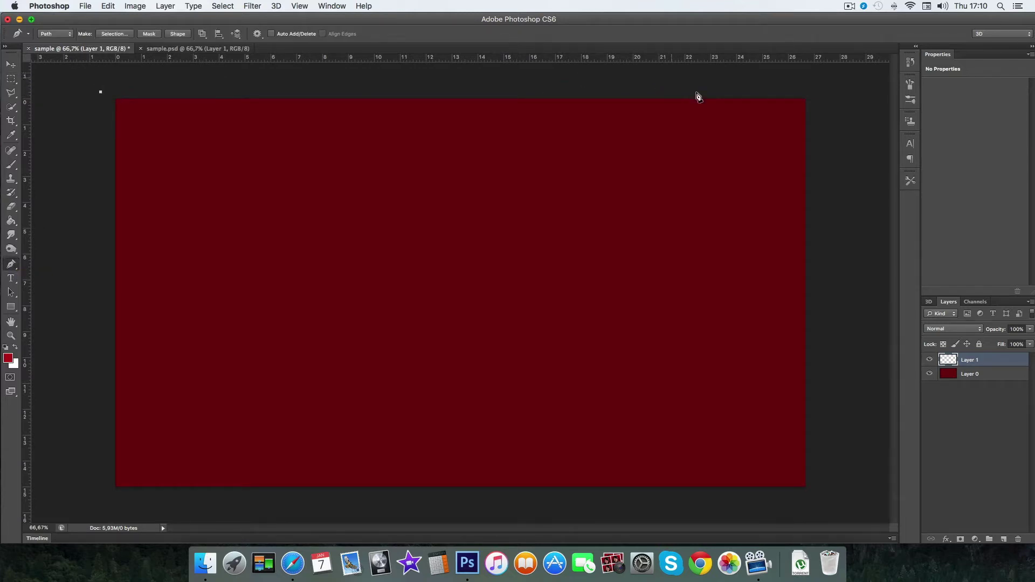
{"action": "left_click", "coordinate": [762, 86]}
{"action": "left_click", "coordinate": [185, 494]}
{"action": "left_click", "coordinate": [82, 503]}
{"action": "left_click", "coordinate": [101, 93]}
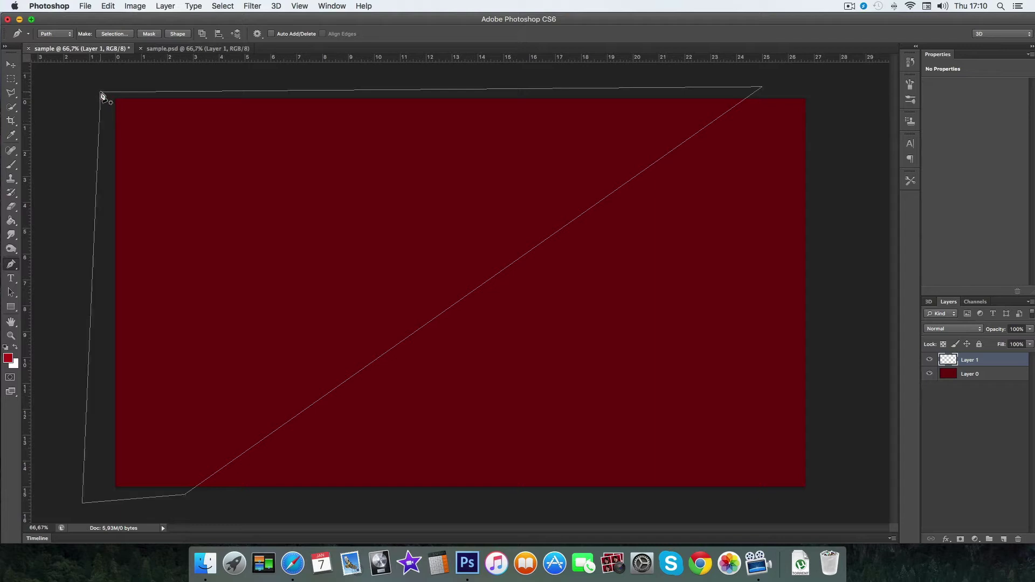
- Convert the path to a selection with 0 feather, fill it with the foreground red on Layer 1 and deselect
{"action": "right_click", "coordinate": [280, 202]}
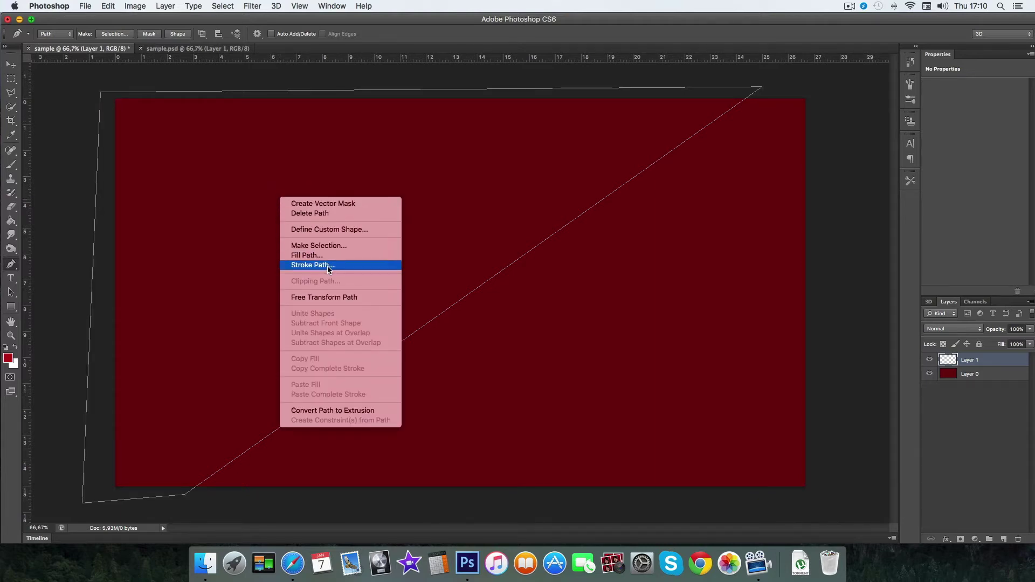
{"action": "left_click", "coordinate": [332, 246]}
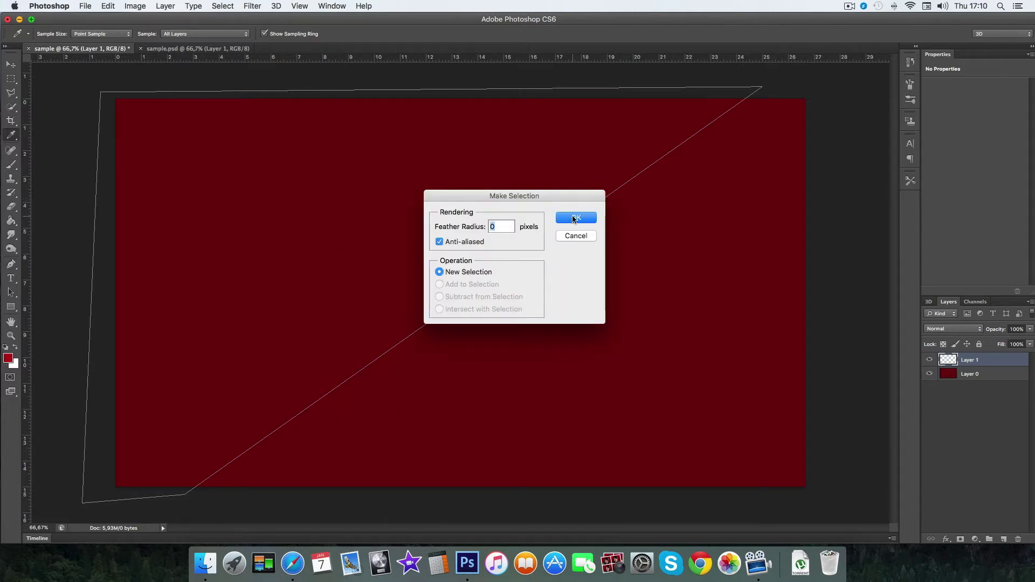
{"action": "left_click", "coordinate": [575, 218]}
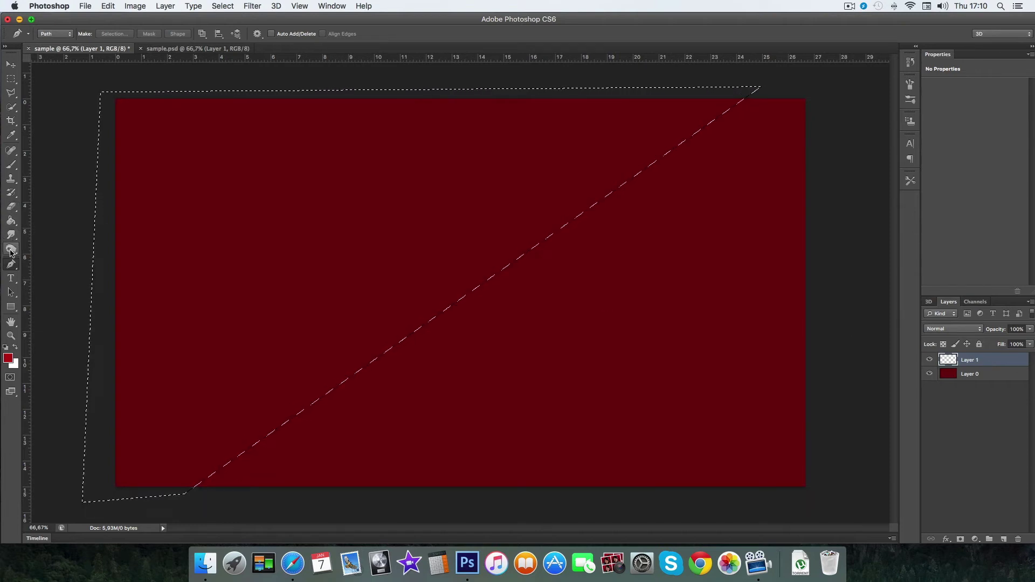
{"action": "left_click", "coordinate": [11, 220]}
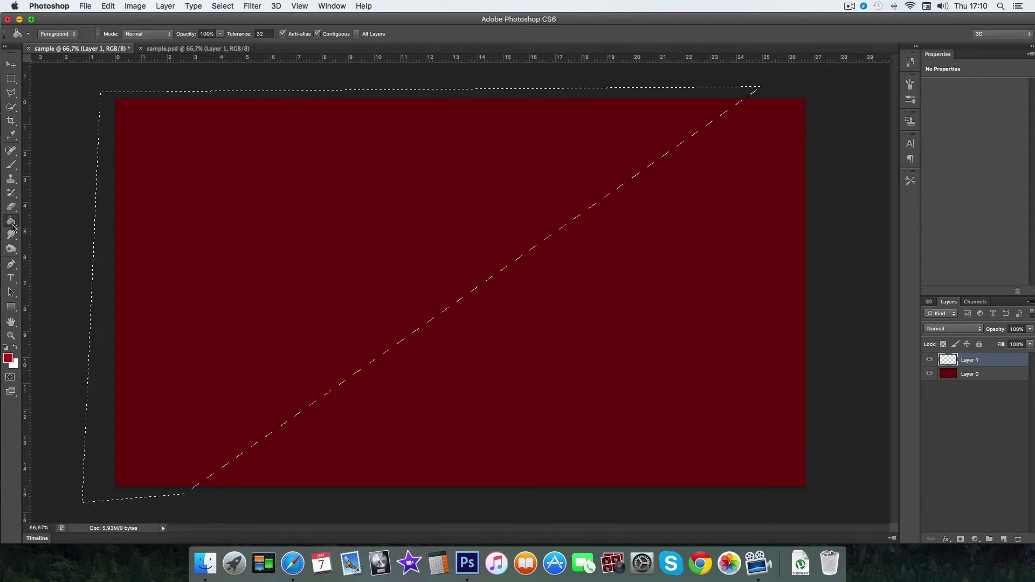
{"action": "left_click", "coordinate": [266, 189]}
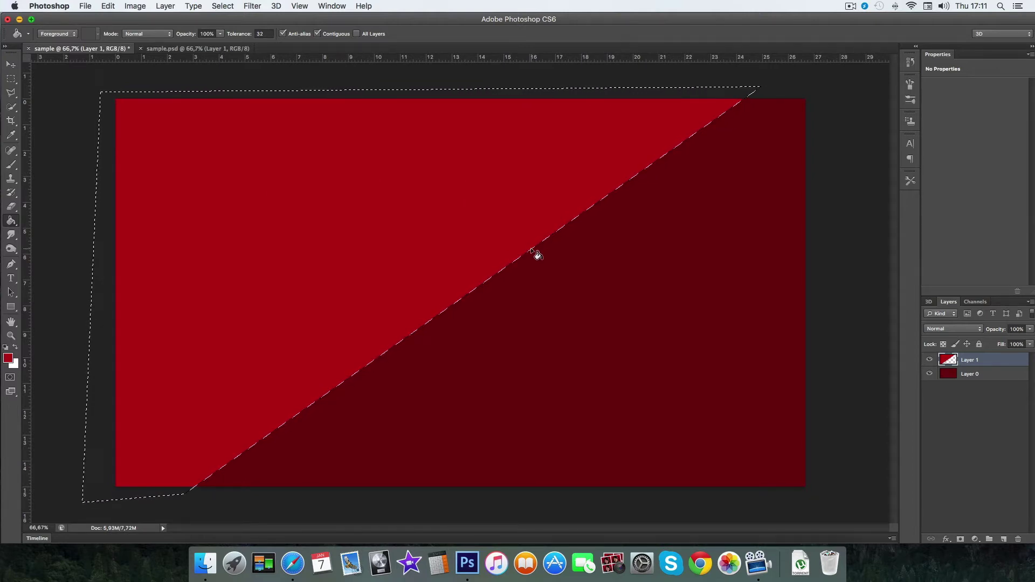
{"action": "key", "text": "super+d"}
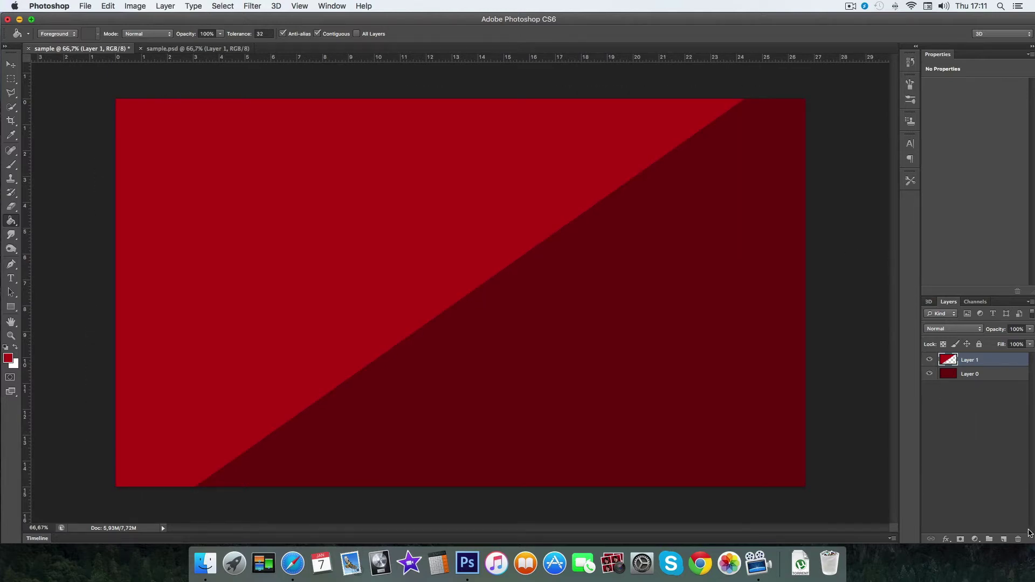
- Add a new layer above Layer 1 and set the foreground color to brighter red db212e
{"action": "left_click", "coordinate": [1004, 541]}
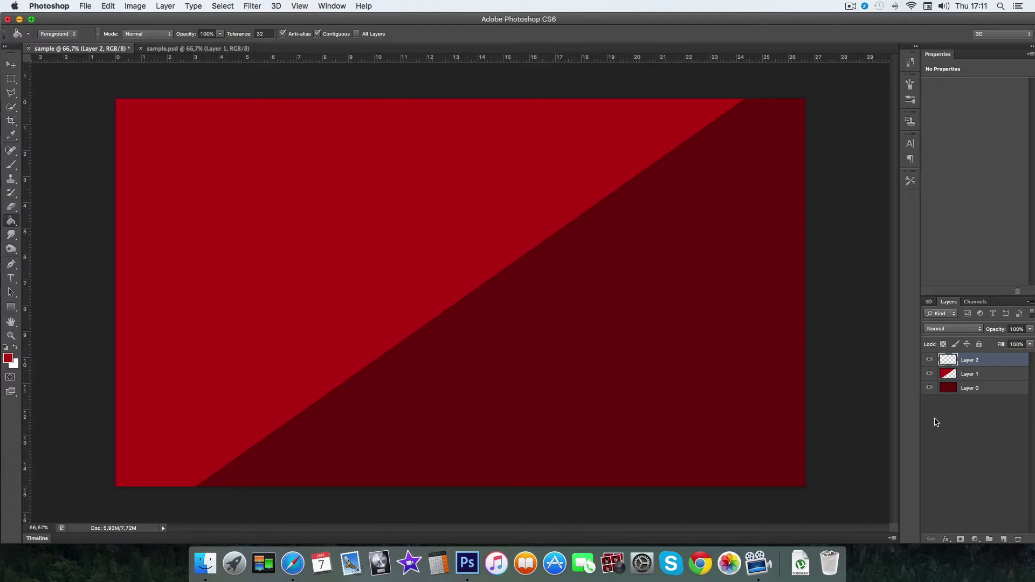
{"action": "left_click", "coordinate": [12, 222]}
{"action": "left_click", "coordinate": [8, 359]}
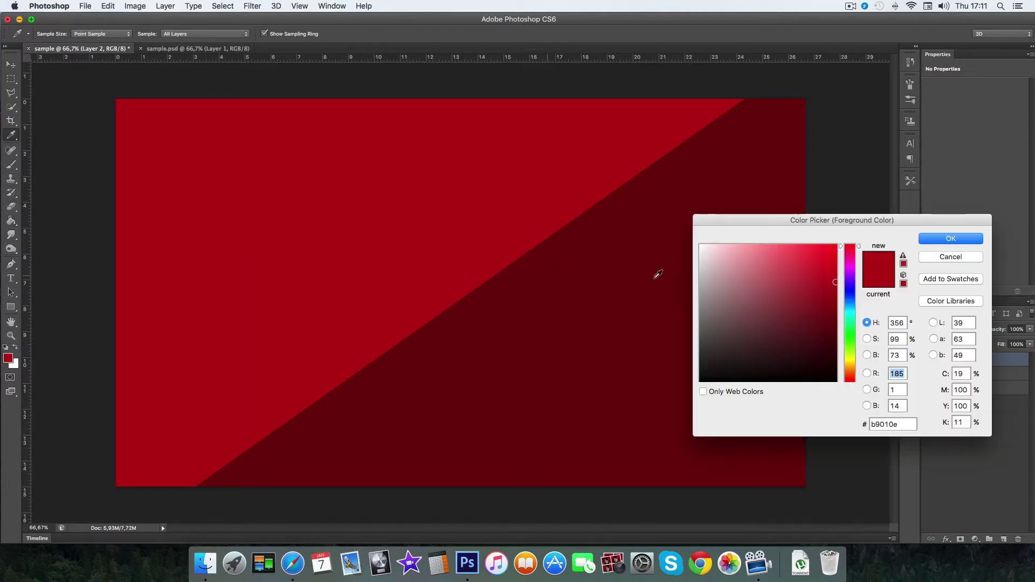
{"action": "mouse_move", "coordinate": [834, 284]}
{"action": "left_mouse_down"}
{"action": "mouse_move", "coordinate": [827, 258]}
{"action": "mouse_move", "coordinate": [810, 262]}
{"action": "mouse_move", "coordinate": [832, 264]}
{"action": "left_mouse_up"}
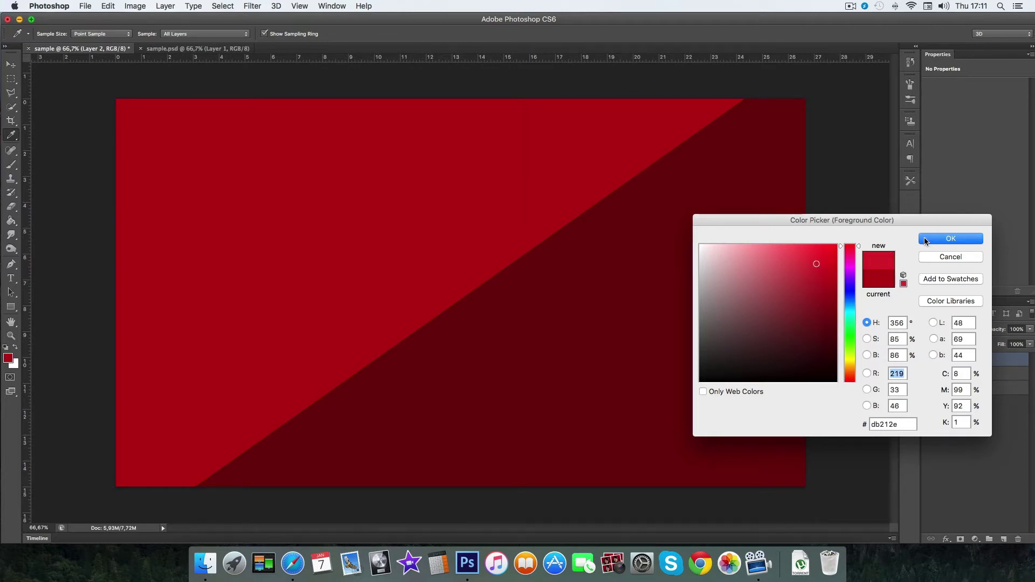
{"action": "left_click", "coordinate": [929, 239]}
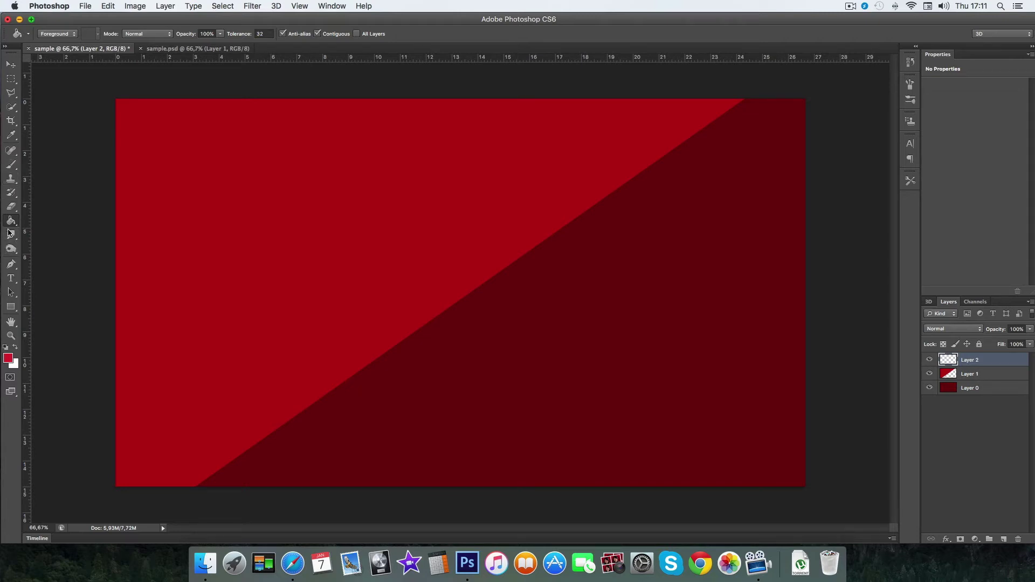
- Draw a second closed Pen path around the upper-left part, with a steeper diagonal lying inside the Layer 1 shape
{"action": "left_click", "coordinate": [11, 264]}
{"action": "left_click", "coordinate": [96, 89]}
{"action": "left_click", "coordinate": [85, 503]}
{"action": "left_click", "coordinate": [162, 499]}
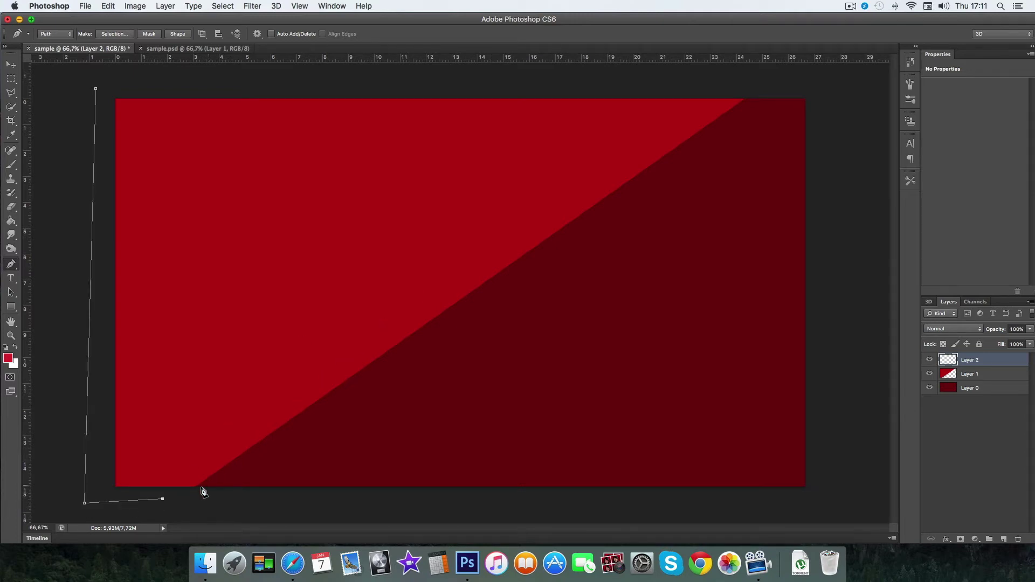
{"action": "left_click", "coordinate": [184, 496]}
{"action": "key", "text": "super+z"}
{"action": "left_click", "coordinate": [620, 85]}
{"action": "left_click", "coordinate": [97, 89]}
- Turn the second path into a selection with 0 feather, fill it with the brighter red on Layer 2 and deselect
{"action": "right_click", "coordinate": [365, 200]}
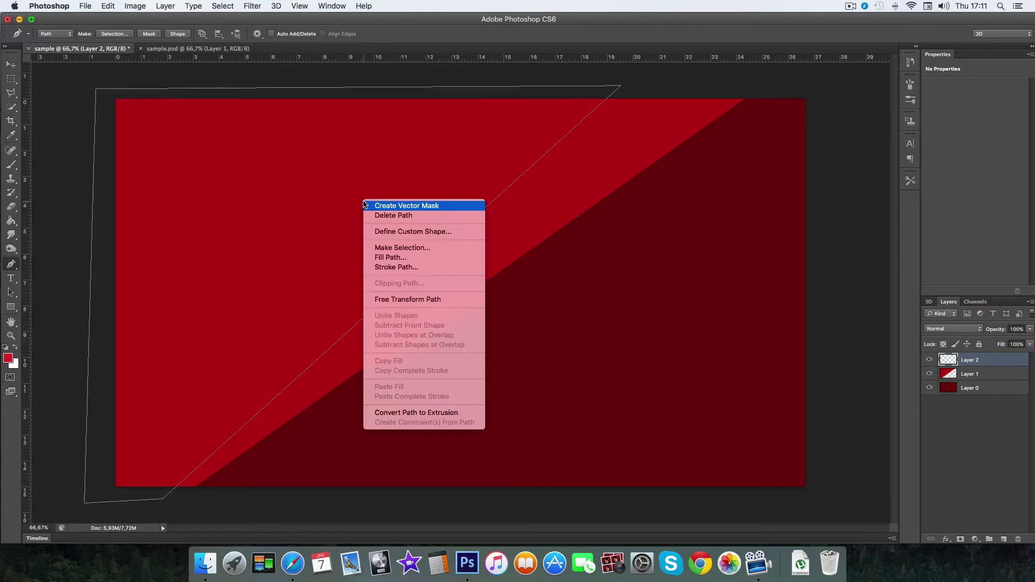
{"action": "left_click", "coordinate": [401, 249]}
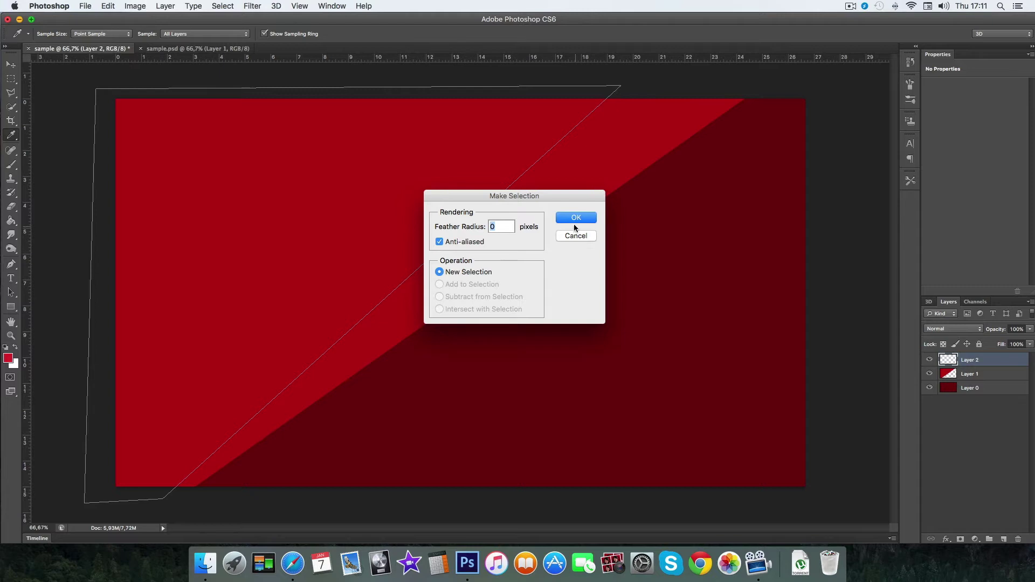
{"action": "left_click", "coordinate": [575, 216]}
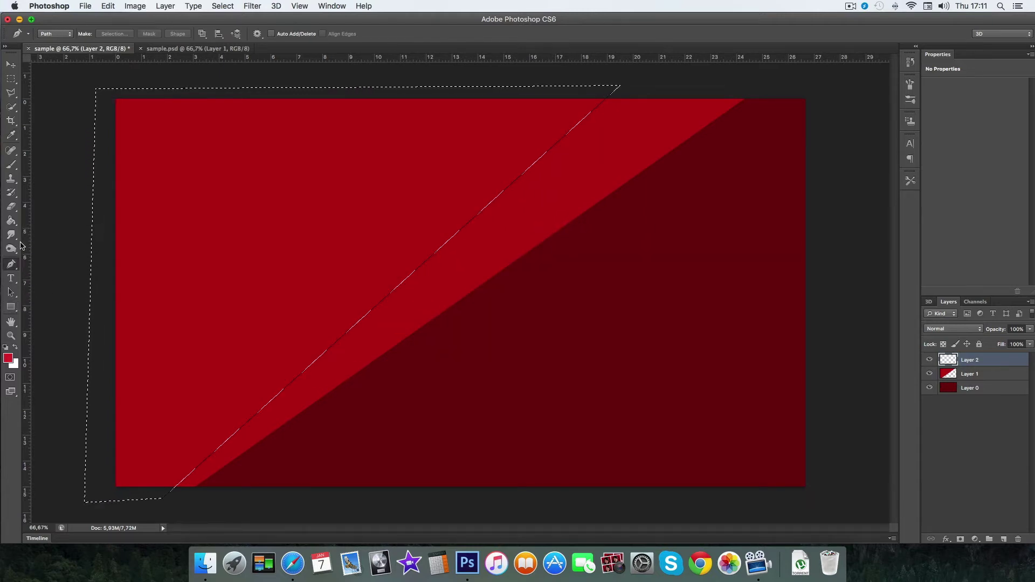
{"action": "left_click", "coordinate": [11, 222]}
{"action": "left_click", "coordinate": [211, 207]}
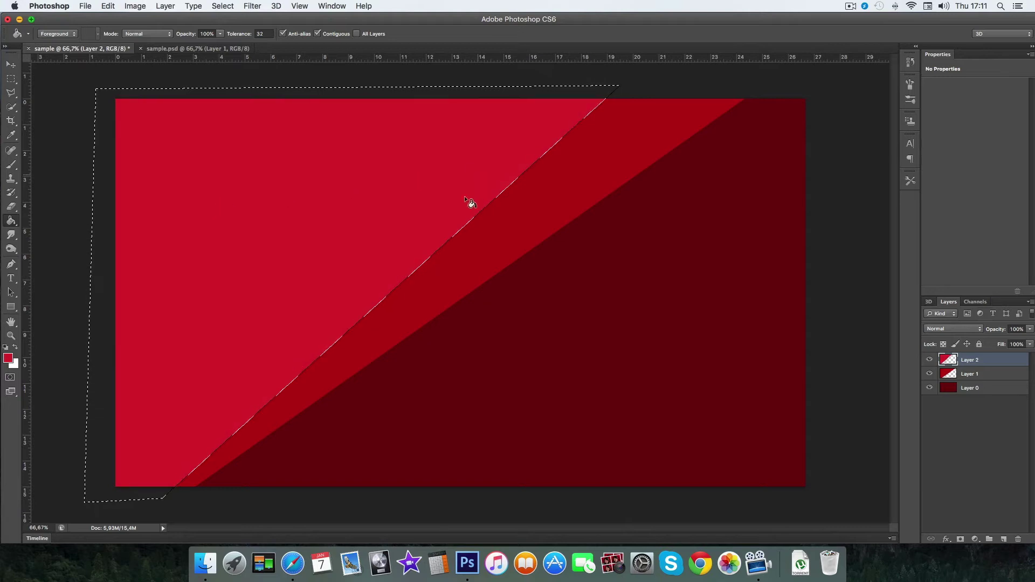
{"action": "key", "text": "super+d"}
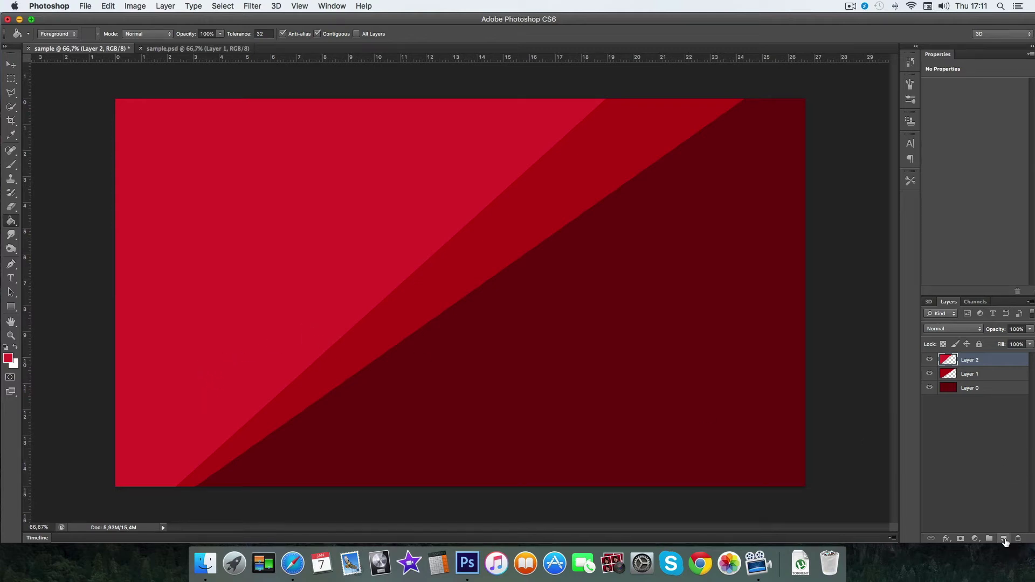
- Add a new layer above Layer 2 and set the foreground color to the lighter pinkish red fc435d
{"action": "left_click", "coordinate": [1004, 539]}
{"action": "left_click", "coordinate": [9, 360]}
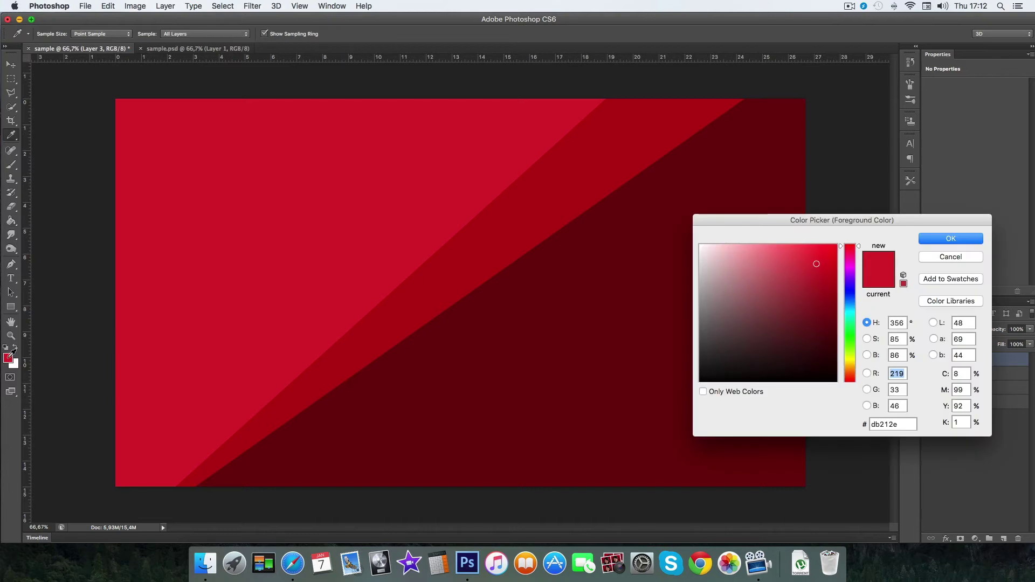
{"action": "left_click_drag", "start_coordinate": [818, 266], "coordinate": [804, 247]}
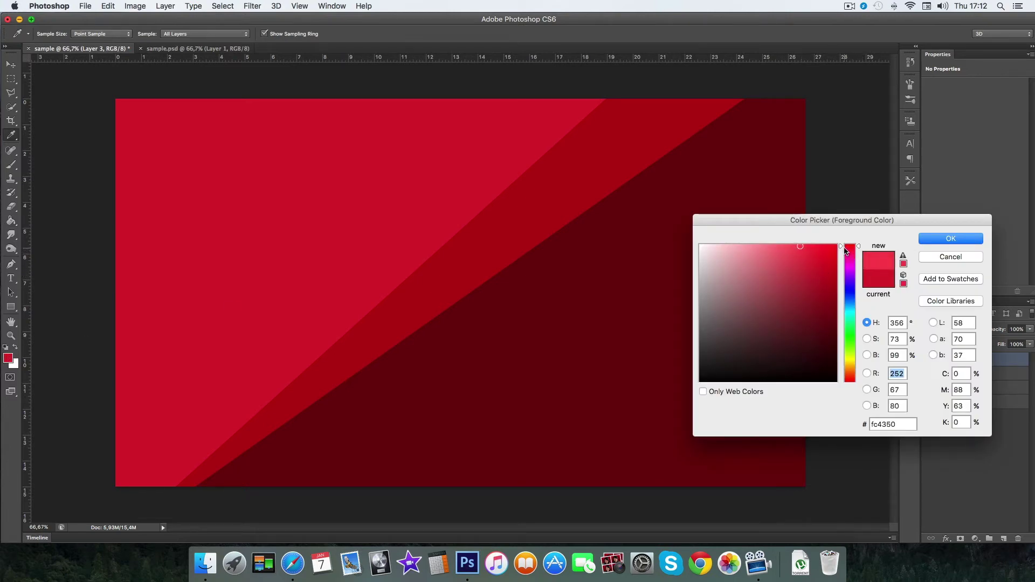
{"action": "left_click_drag", "start_coordinate": [842, 251], "coordinate": [842, 248]}
{"action": "left_click", "coordinate": [937, 241]}
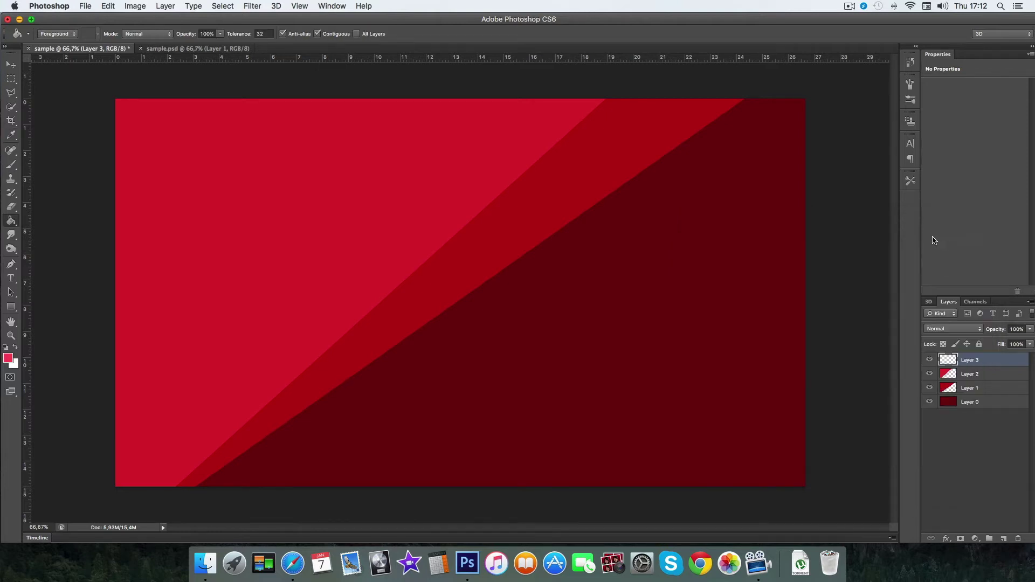
- Draw a third closed Pen path around the upper-left part, with a steeper diagonal lying inside the Layer 2 shape
{"action": "left_click", "coordinate": [13, 264]}
{"action": "left_click", "coordinate": [99, 93]}
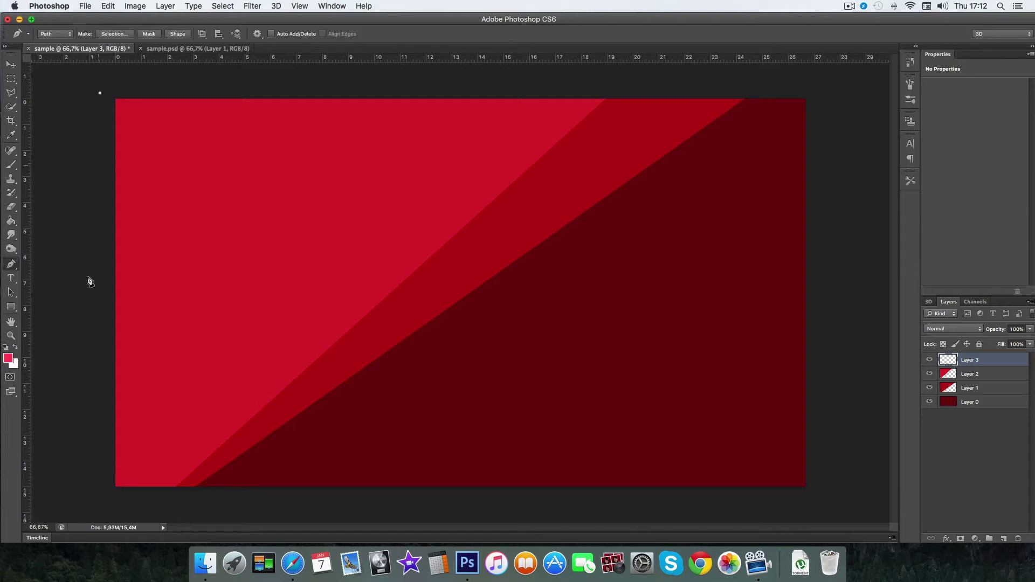
{"action": "left_click", "coordinate": [91, 496]}
{"action": "left_click", "coordinate": [153, 494]}
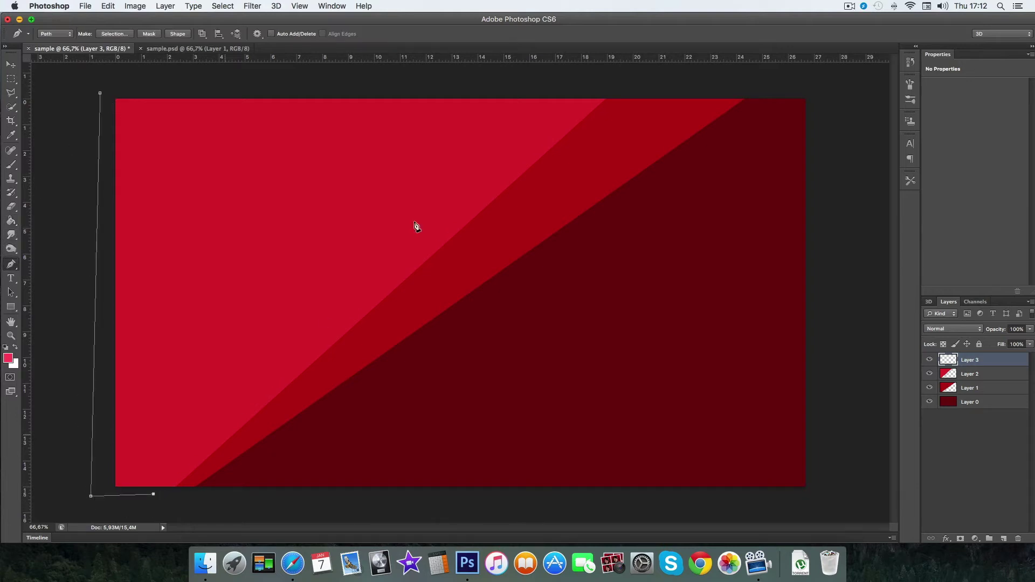
{"action": "left_click", "coordinate": [527, 92]}
{"action": "left_click", "coordinate": [100, 95]}
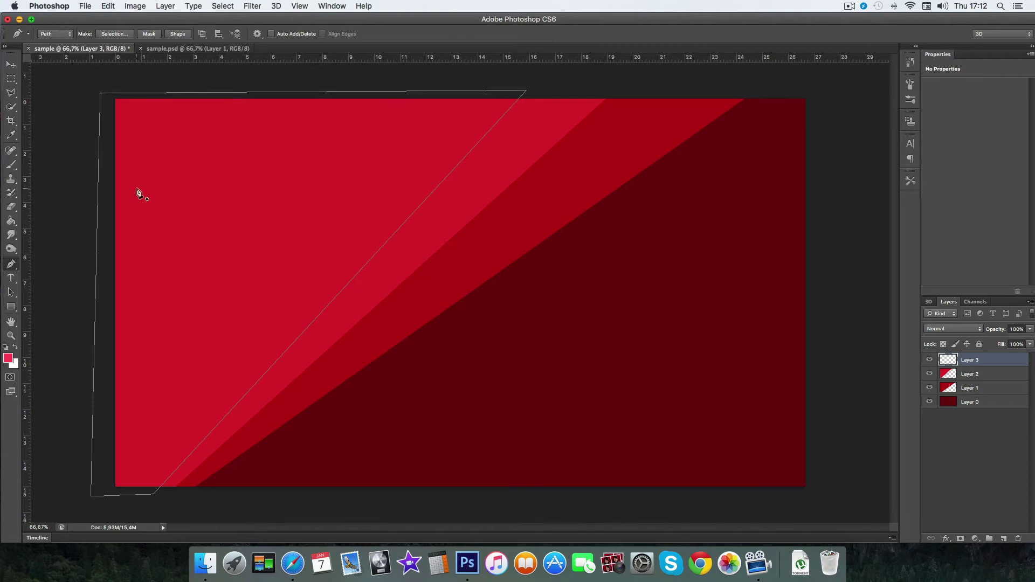
- Convert the third path to a selection with 0 feather, fill it with the pinkish red on Layer 3 and deselect
{"action": "right_click", "coordinate": [185, 207]}
{"action": "left_click", "coordinate": [221, 251]}
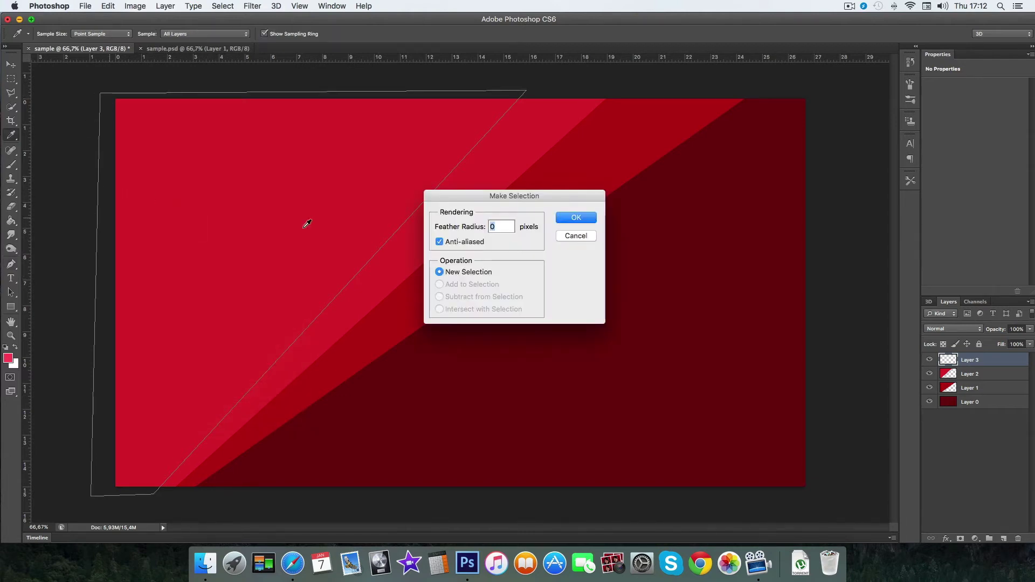
{"action": "left_click", "coordinate": [575, 218]}
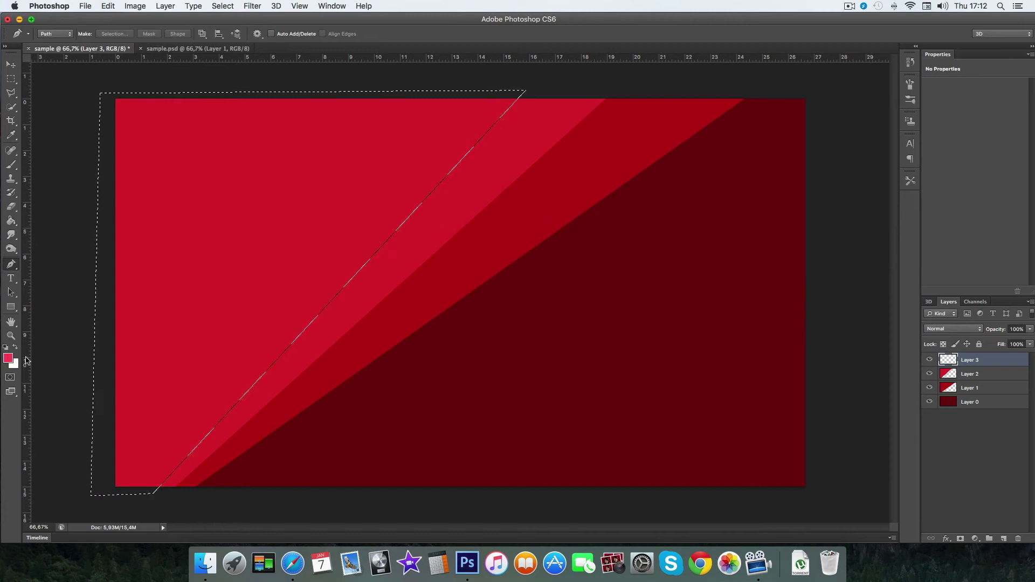
{"action": "left_click", "coordinate": [11, 222]}
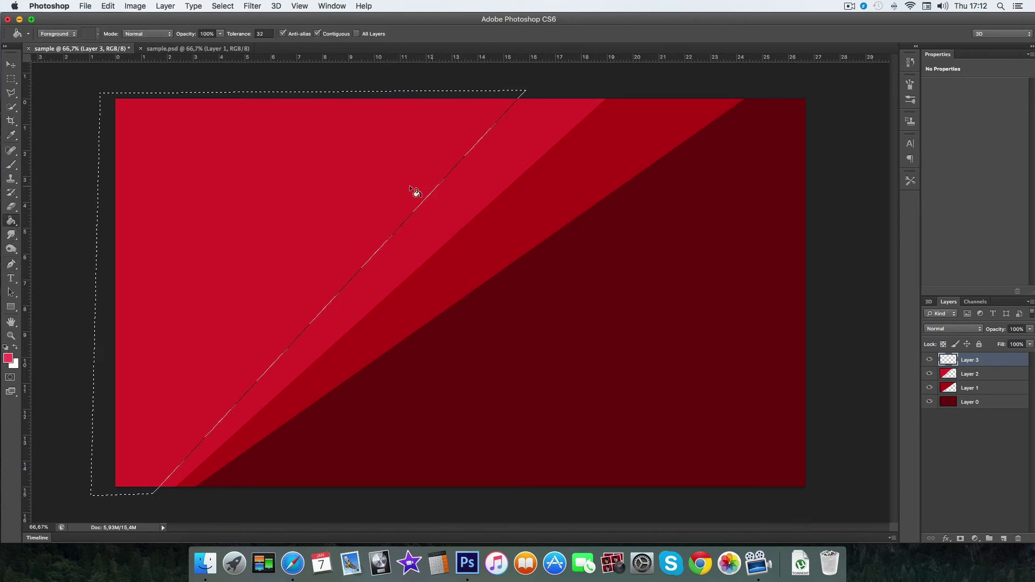
{"action": "left_click", "coordinate": [221, 219]}
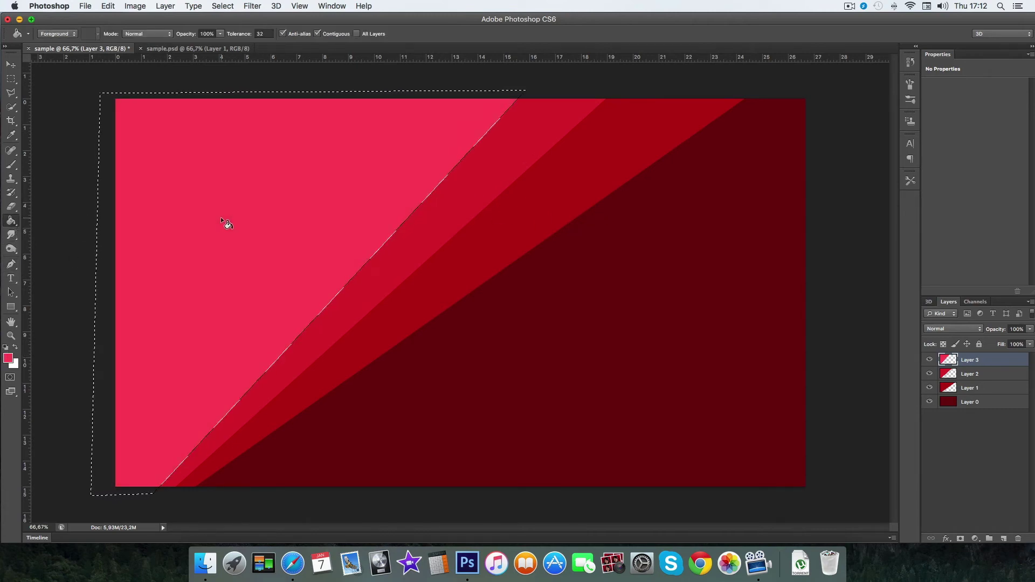
{"action": "key", "text": "super+d"}
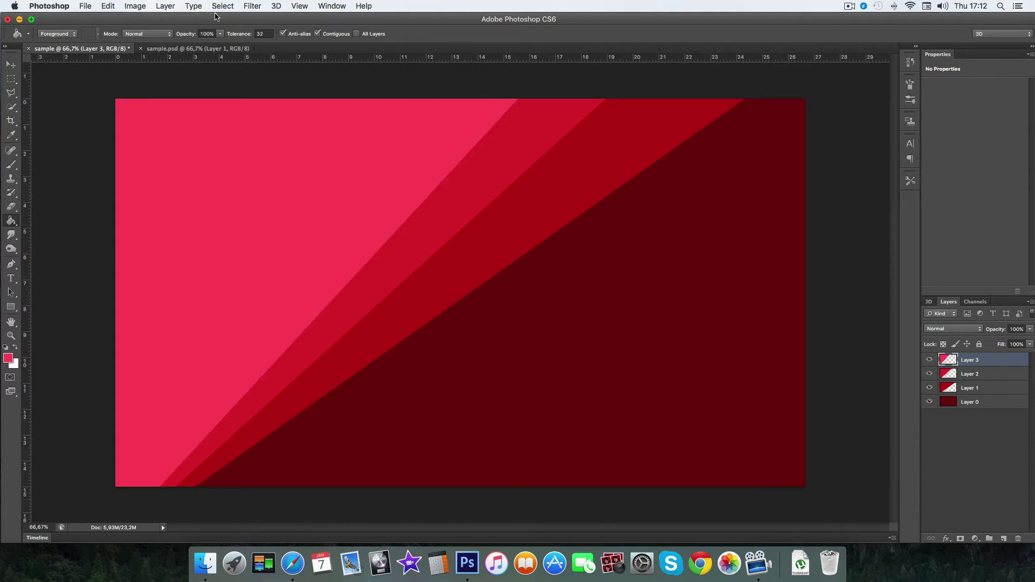
- Compare the red design with the blue sample.psd, examining its lower shapes and layer order, and return to the red document
{"action": "left_click", "coordinate": [188, 50]}
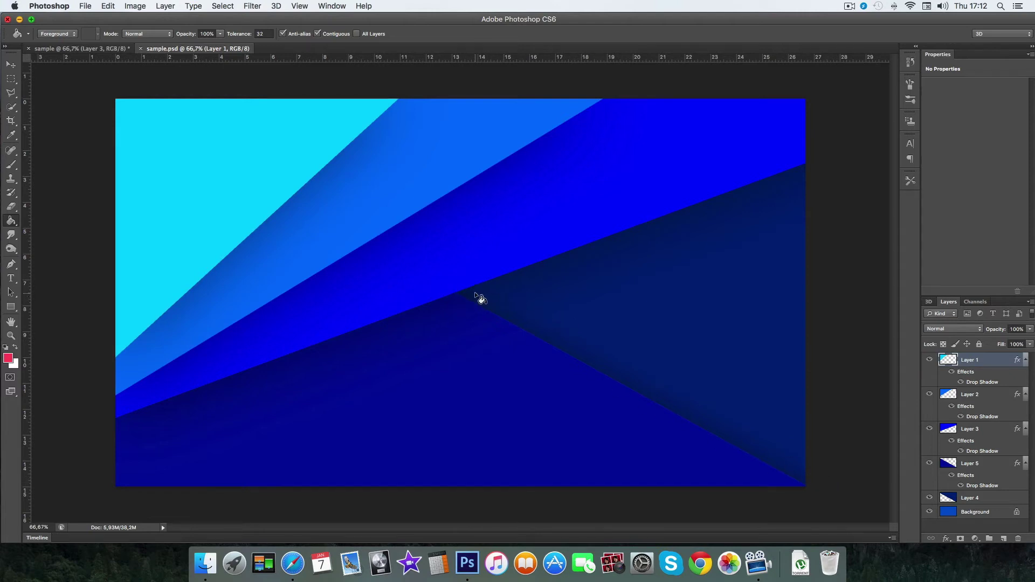
{"action": "left_click", "coordinate": [102, 49]}
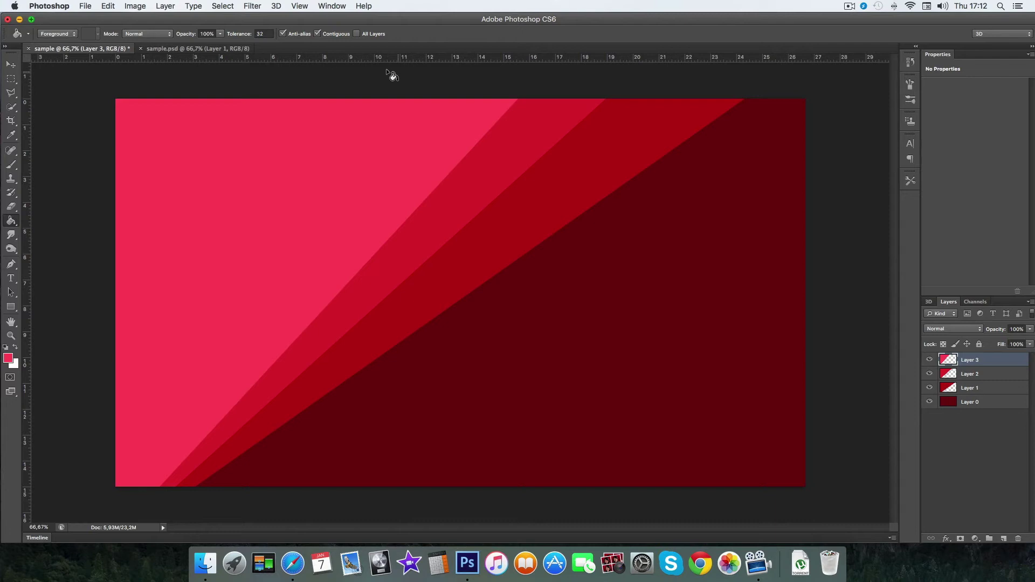
{"action": "left_click", "coordinate": [194, 48]}
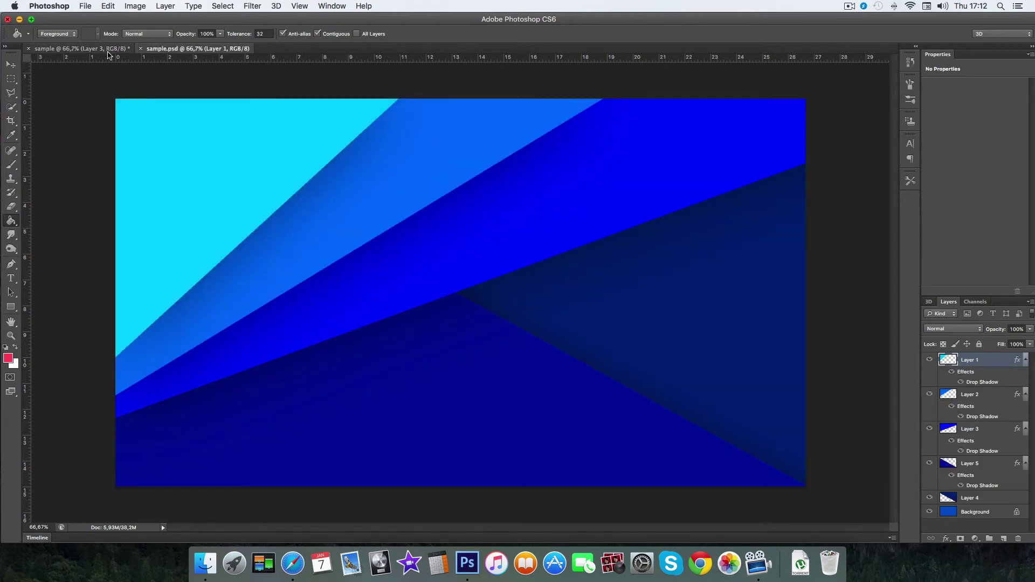
{"action": "left_click", "coordinate": [104, 51]}
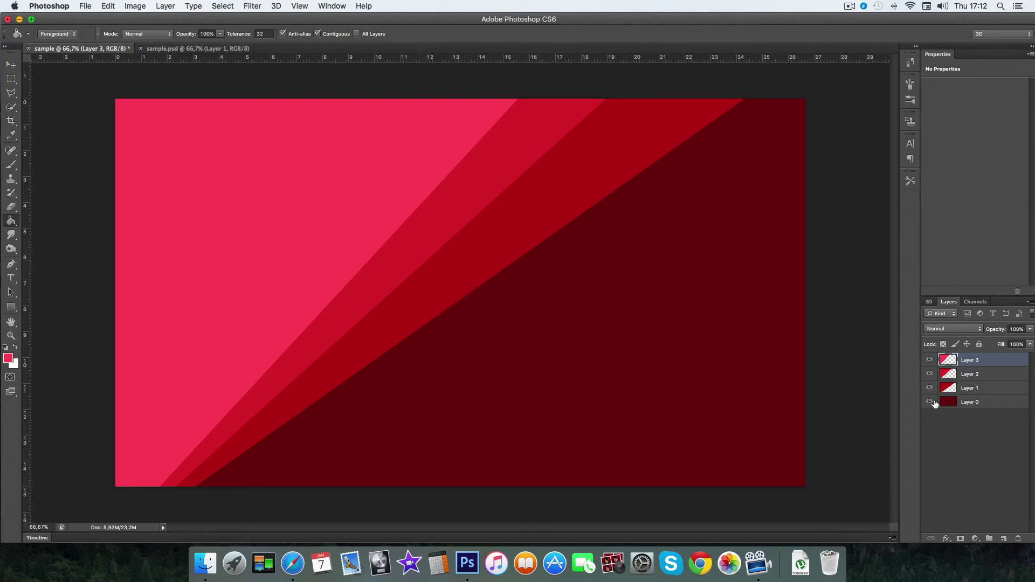
{"action": "left_click", "coordinate": [204, 48]}
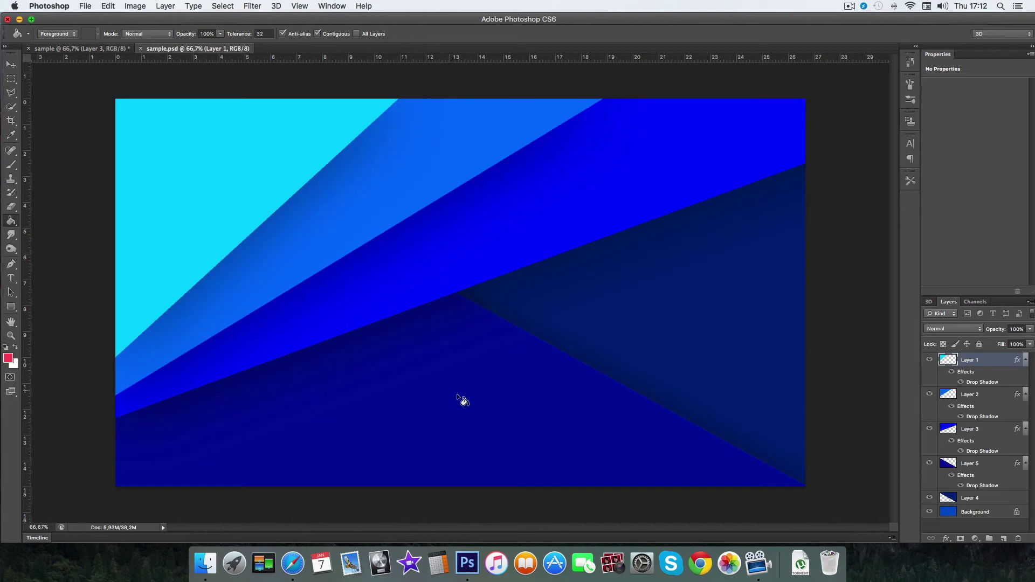
{"action": "left_click", "coordinate": [69, 49]}
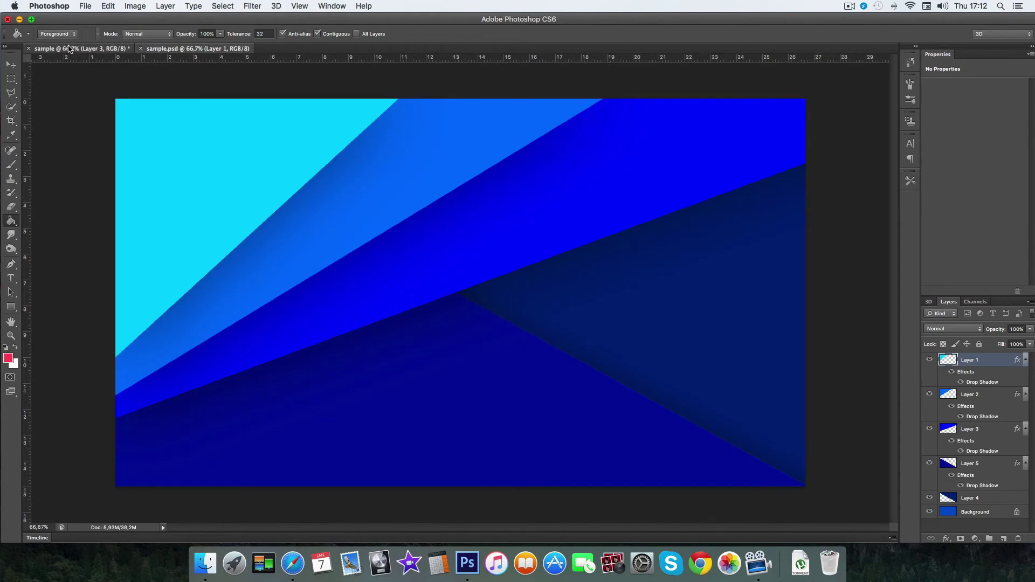
- Add a layer directly above Layer 0 and draw a closed Pen path around the lower canvas, its upper edge sloping down to the right
{"action": "left_click", "coordinate": [966, 402]}
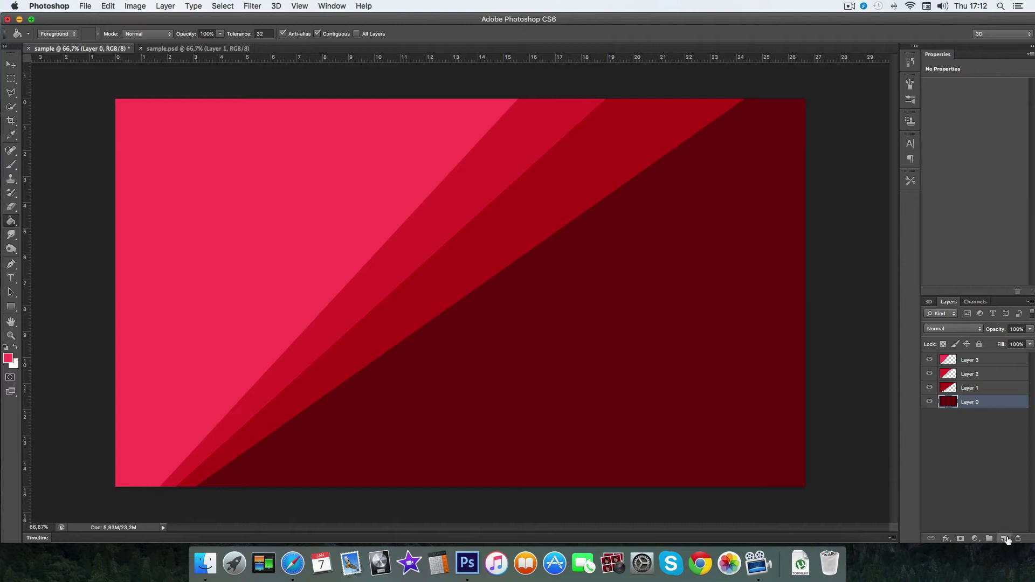
{"action": "left_click", "coordinate": [1004, 538]}
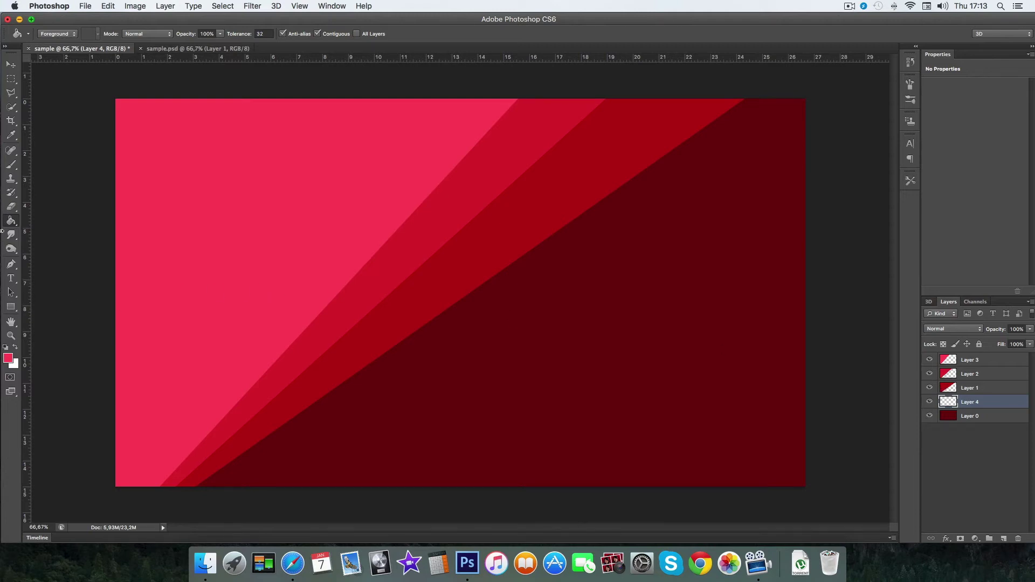
{"action": "left_click", "coordinate": [10, 265]}
{"action": "left_click", "coordinate": [102, 218]}
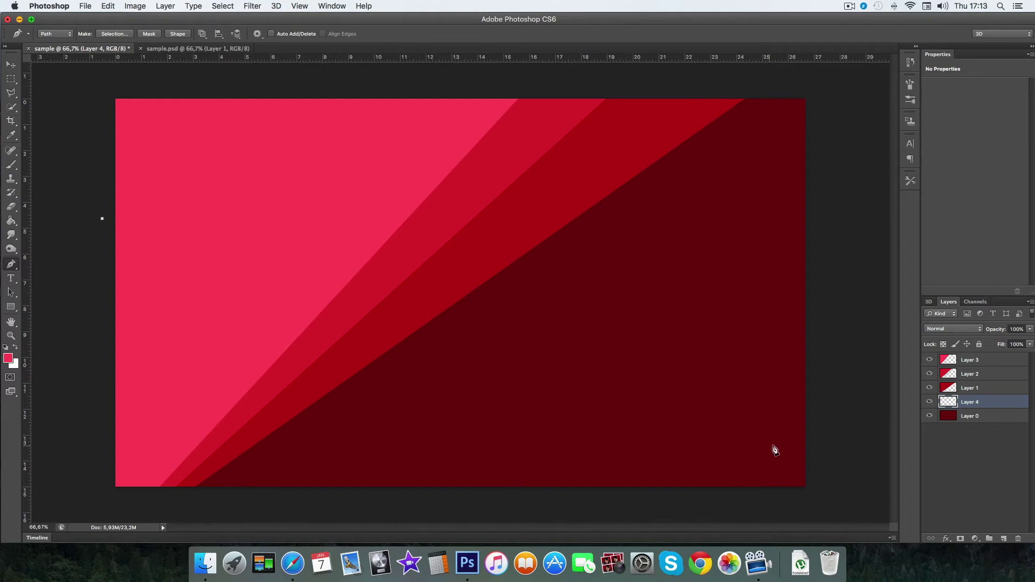
{"action": "left_click", "coordinate": [823, 458]}
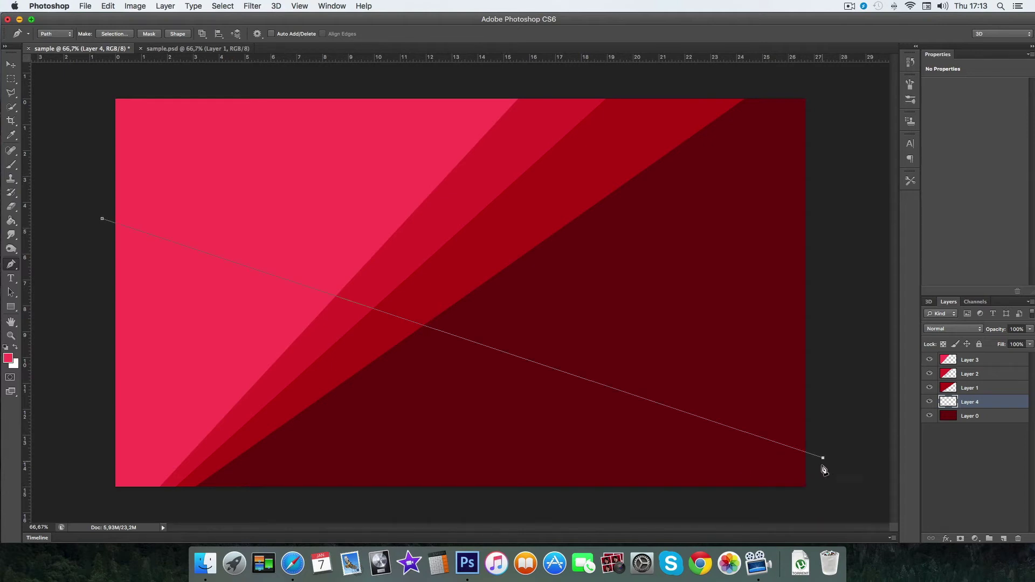
{"action": "key", "text": "super+z"}
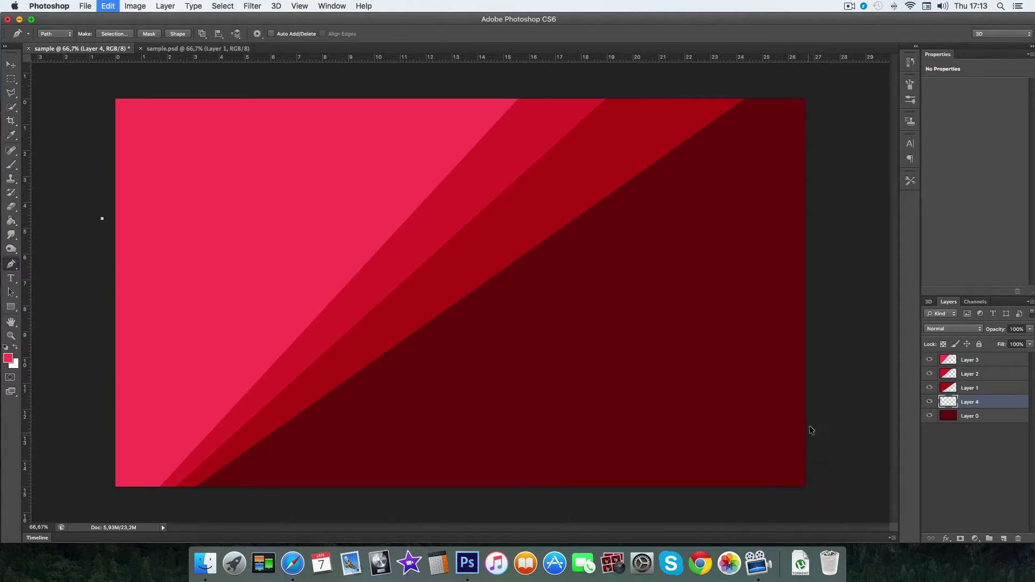
{"action": "left_click", "coordinate": [814, 417]}
{"action": "left_click", "coordinate": [817, 508]}
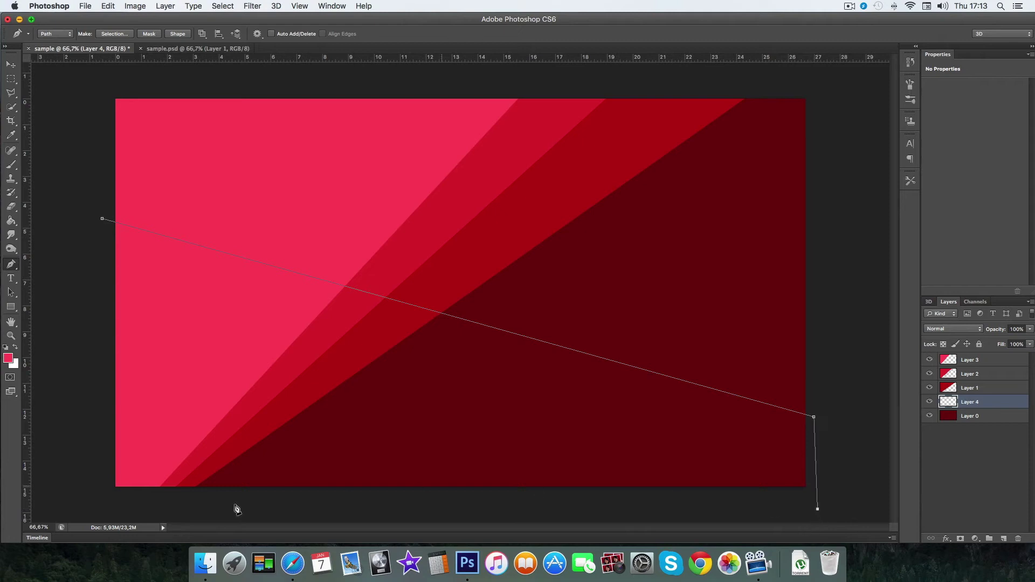
{"action": "left_click", "coordinate": [85, 505]}
{"action": "left_click", "coordinate": [103, 219]}
- Turn the lower path into a selection with 0 feather and set the foreground color to a dark crimson slightly brighter than Layer 0
{"action": "right_click", "coordinate": [241, 329]}
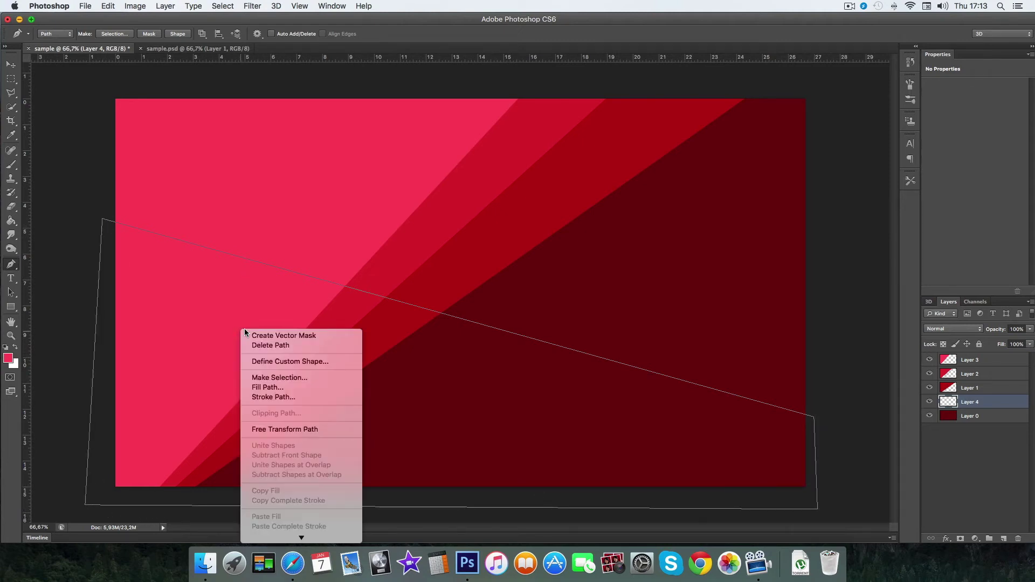
{"action": "left_click", "coordinate": [276, 378]}
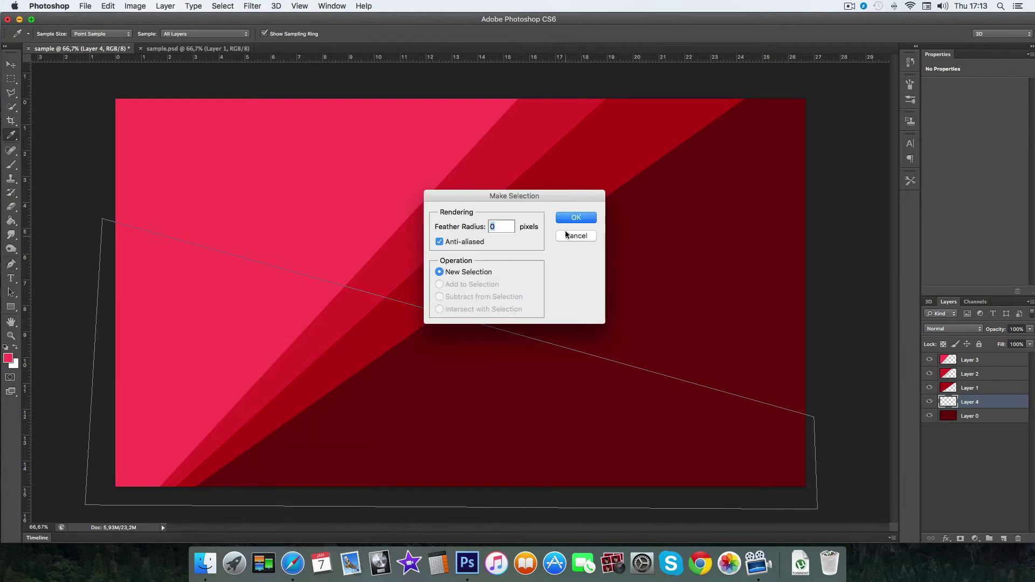
{"action": "left_click", "coordinate": [566, 217]}
{"action": "left_click", "coordinate": [8, 358]}
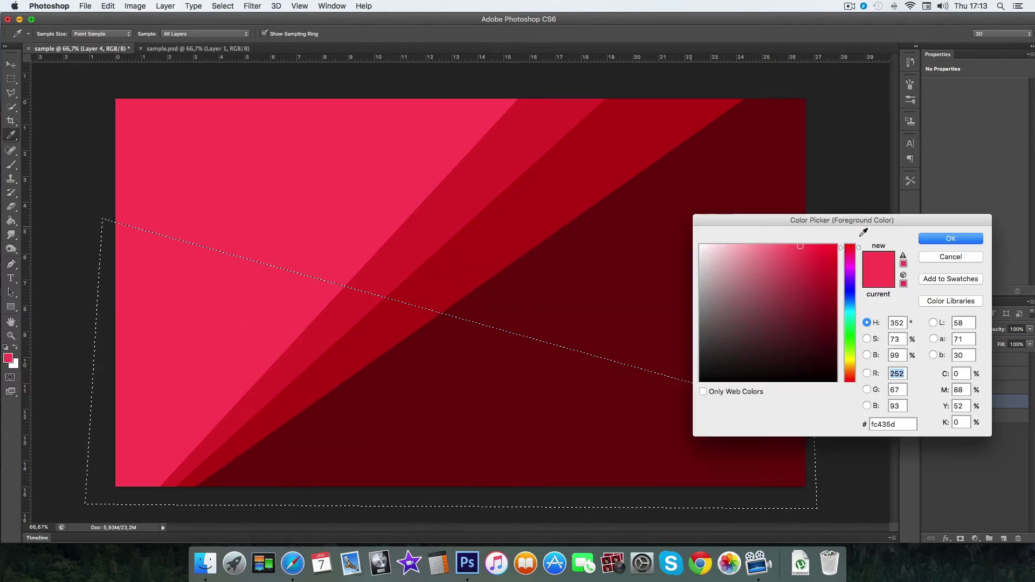
{"action": "mouse_move", "coordinate": [826, 259]}
{"action": "left_mouse_down"}
{"action": "mouse_move", "coordinate": [837, 256]}
{"action": "mouse_move", "coordinate": [827, 266]}
{"action": "mouse_move", "coordinate": [827, 319]}
{"action": "mouse_move", "coordinate": [818, 316]}
{"action": "mouse_move", "coordinate": [840, 303]}
{"action": "left_mouse_up"}
{"action": "left_click", "coordinate": [927, 239]}
- Fill the lower selection with the dark crimson on Layer 4 using the Paint Bucket and deselect
{"action": "key", "text": "p"}
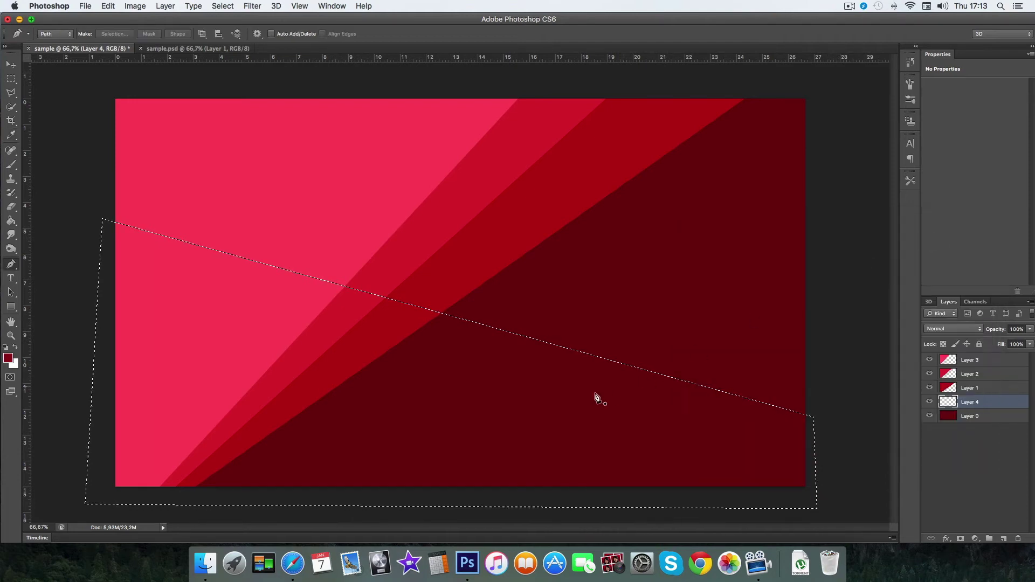
{"action": "left_click", "coordinate": [11, 221]}
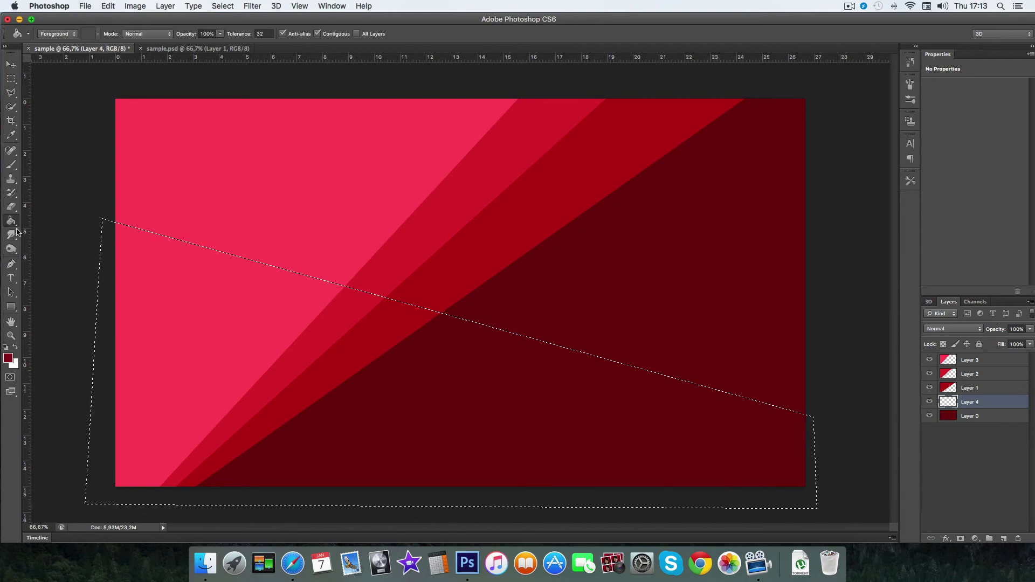
{"action": "left_click", "coordinate": [570, 449]}
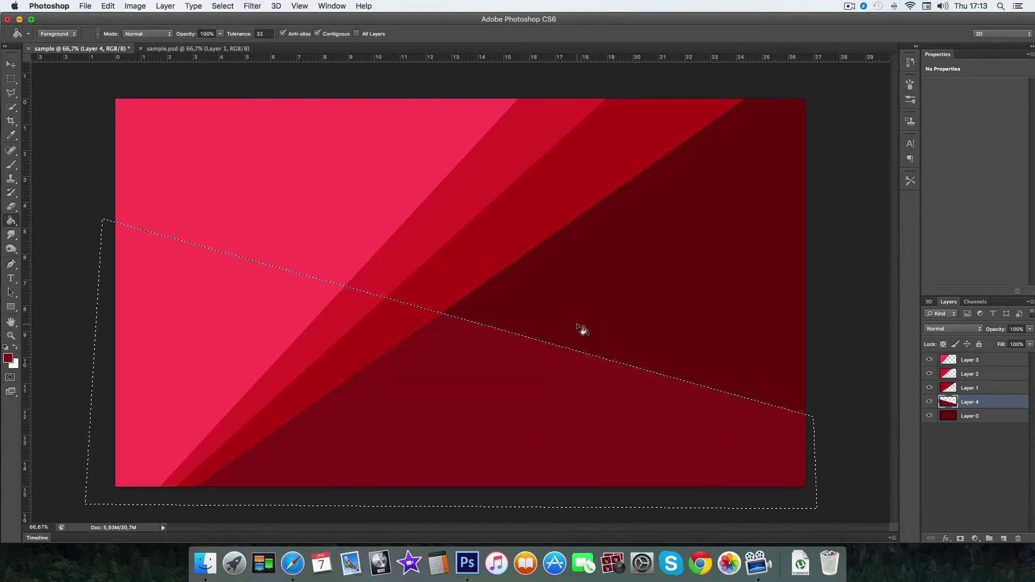
{"action": "key", "text": "super+d"}
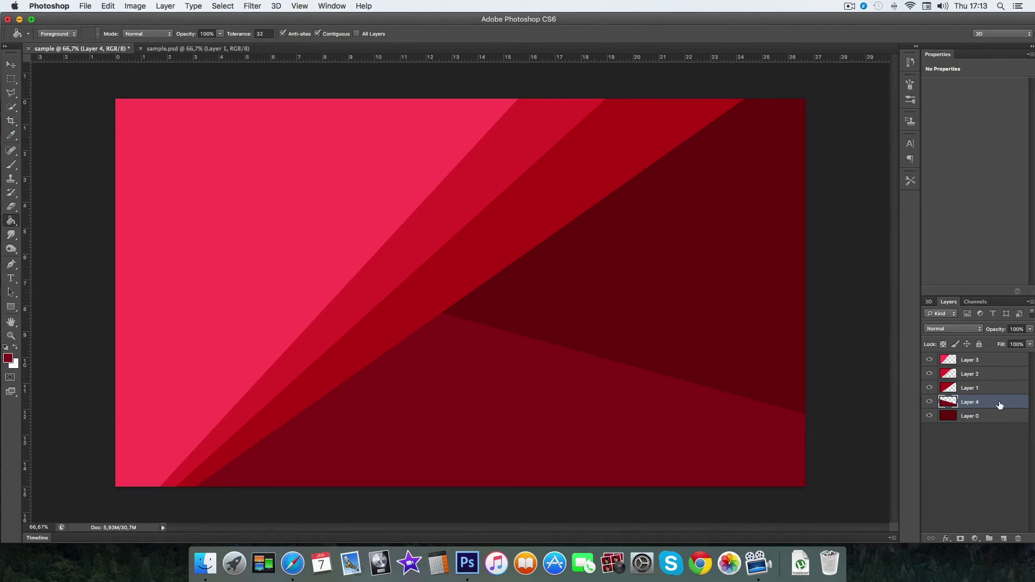
- Check sample.psd, return to the red document, and add a drop shadow to Layer 3 with the Normal blend mode
{"action": "left_click", "coordinate": [217, 47]}
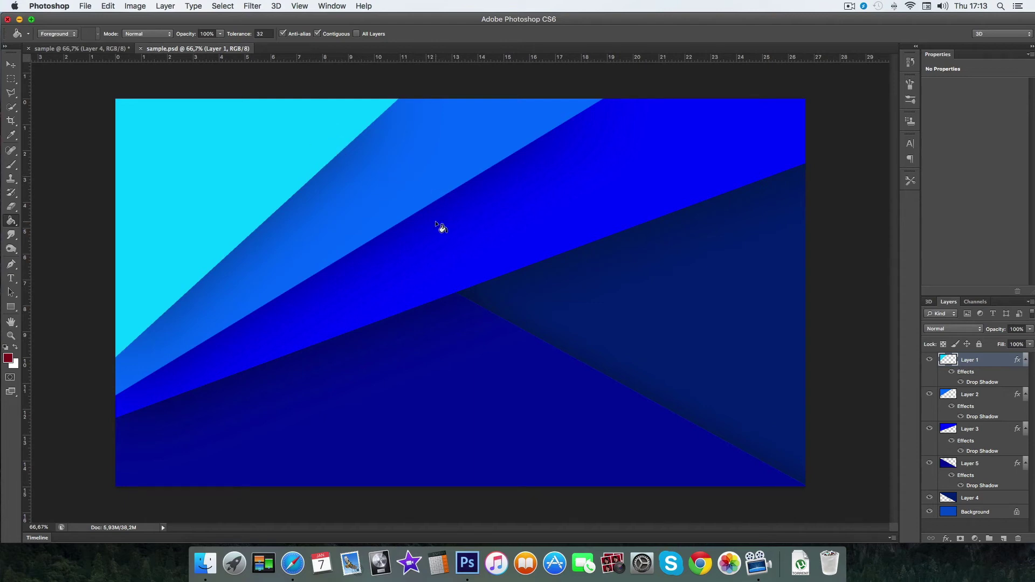
{"action": "left_click", "coordinate": [81, 48]}
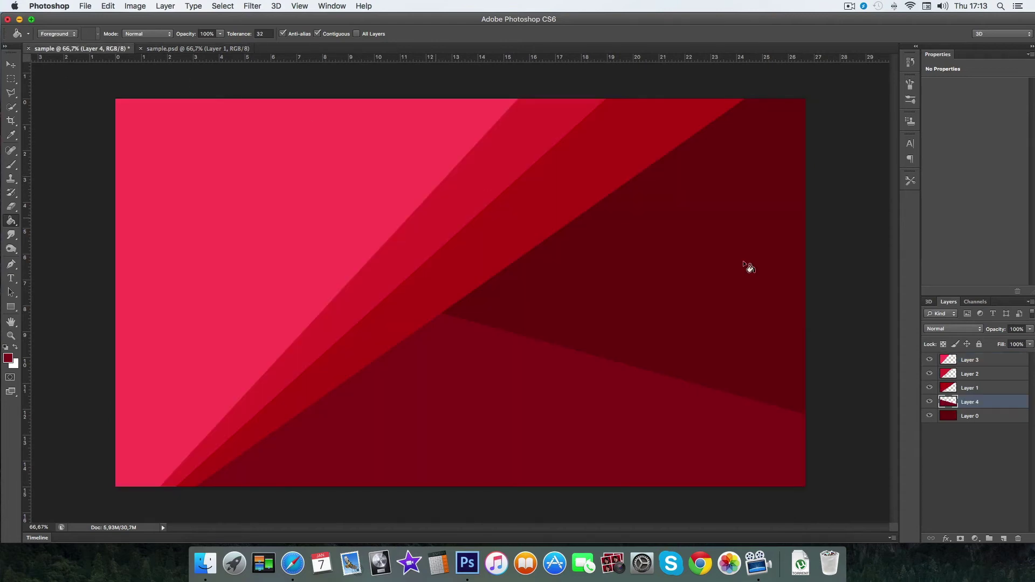
{"action": "left_click", "coordinate": [995, 364]}
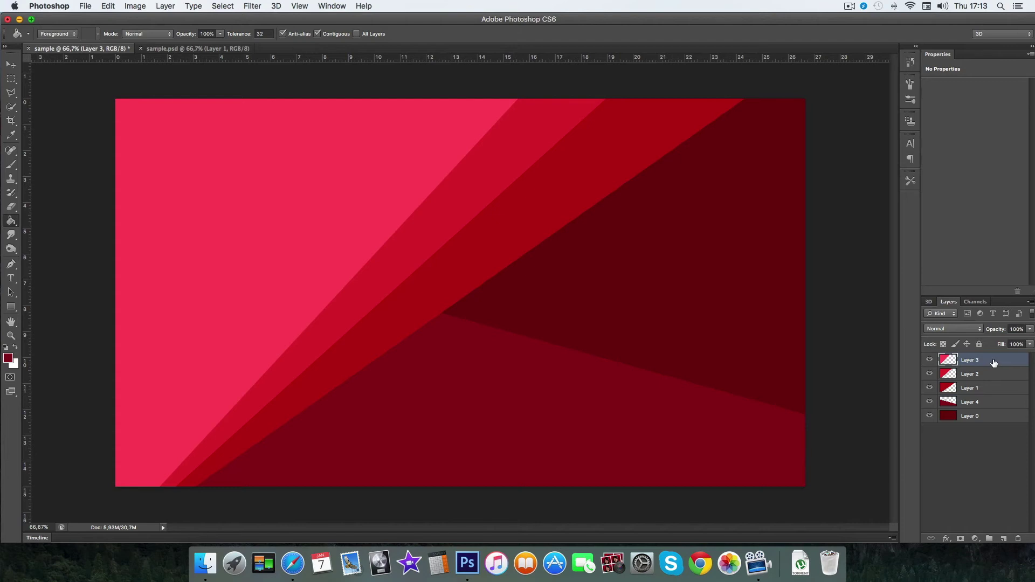
{"action": "double_click", "coordinate": [994, 363]}
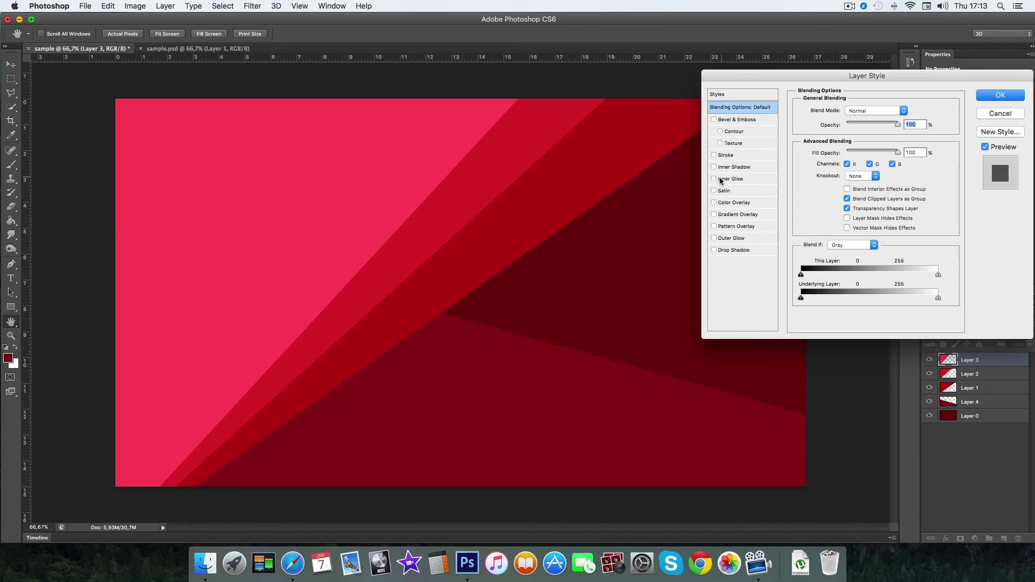
{"action": "left_click", "coordinate": [720, 249]}
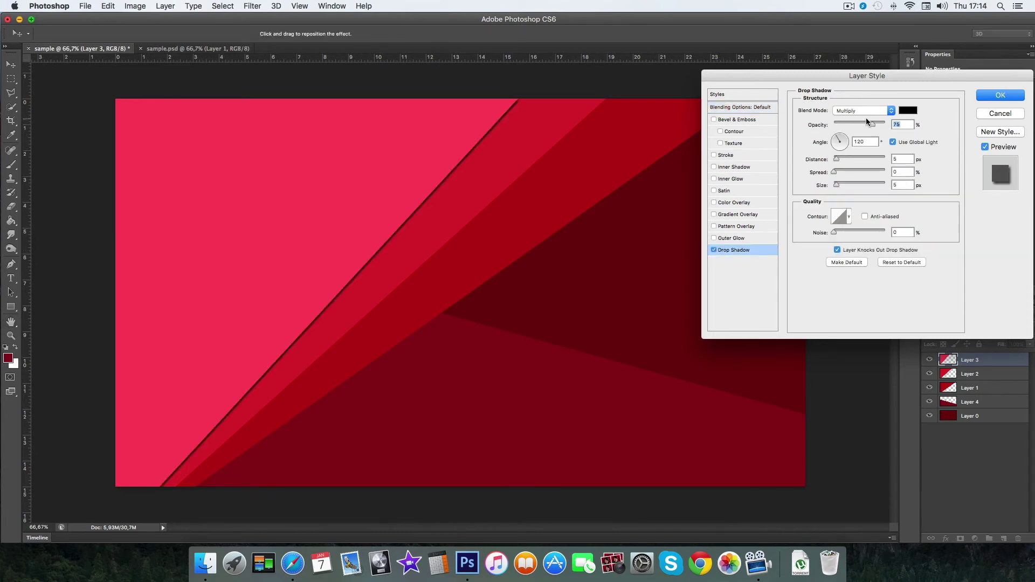
{"action": "left_click", "coordinate": [856, 110]}
{"action": "left_click", "coordinate": [847, 89]}
- Set Layer 3's drop shadow to size 87 px, spread 10% and opacity about 51%, and apply the style
{"action": "left_click_drag", "start_coordinate": [835, 183], "coordinate": [853, 184]}
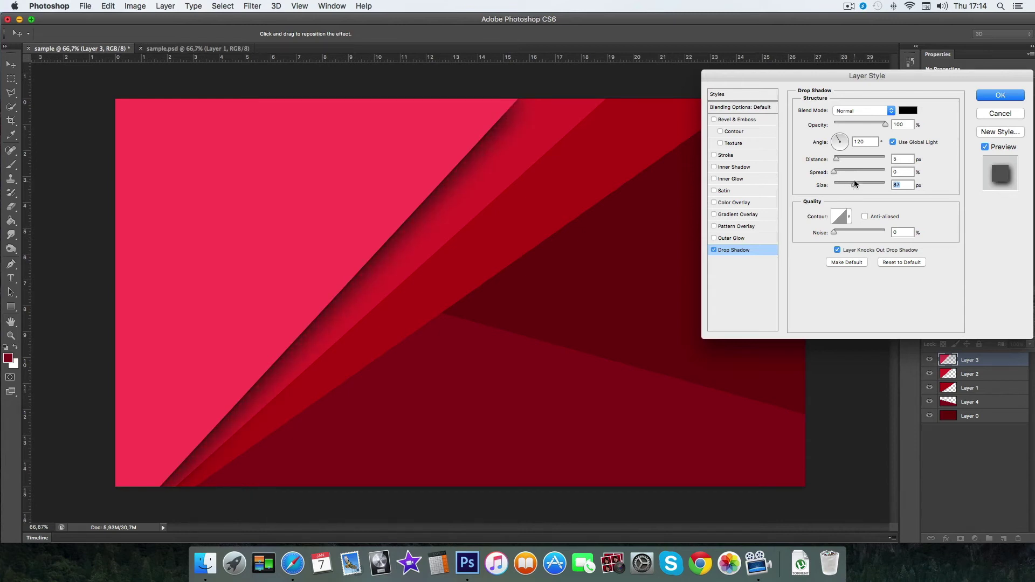
{"action": "left_click_drag", "start_coordinate": [836, 171], "coordinate": [839, 173]}
{"action": "left_click_drag", "start_coordinate": [852, 124], "coordinate": [863, 122]}
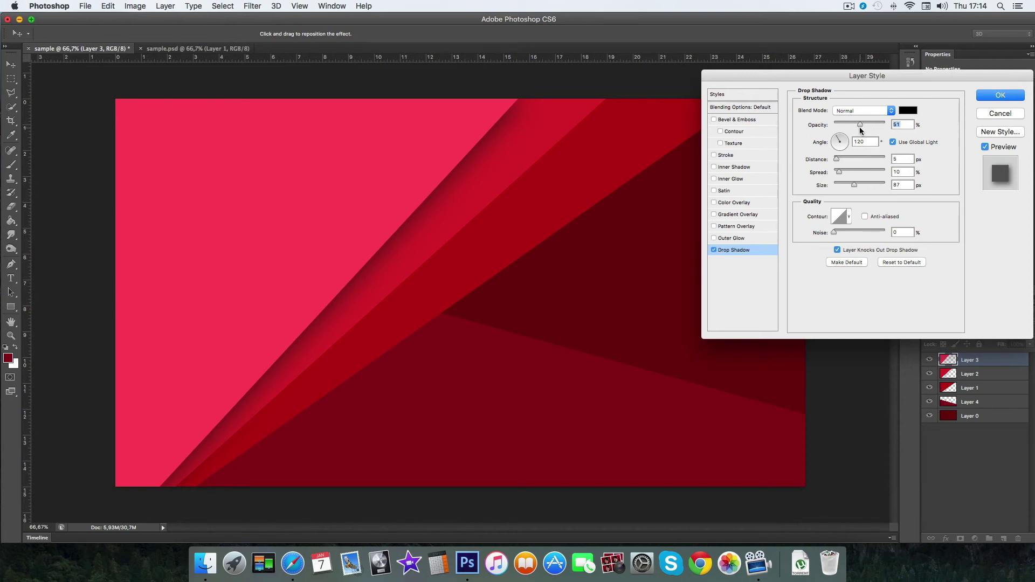
{"action": "left_click_drag", "start_coordinate": [859, 124], "coordinate": [860, 124]}
{"action": "left_click", "coordinate": [1000, 95]}
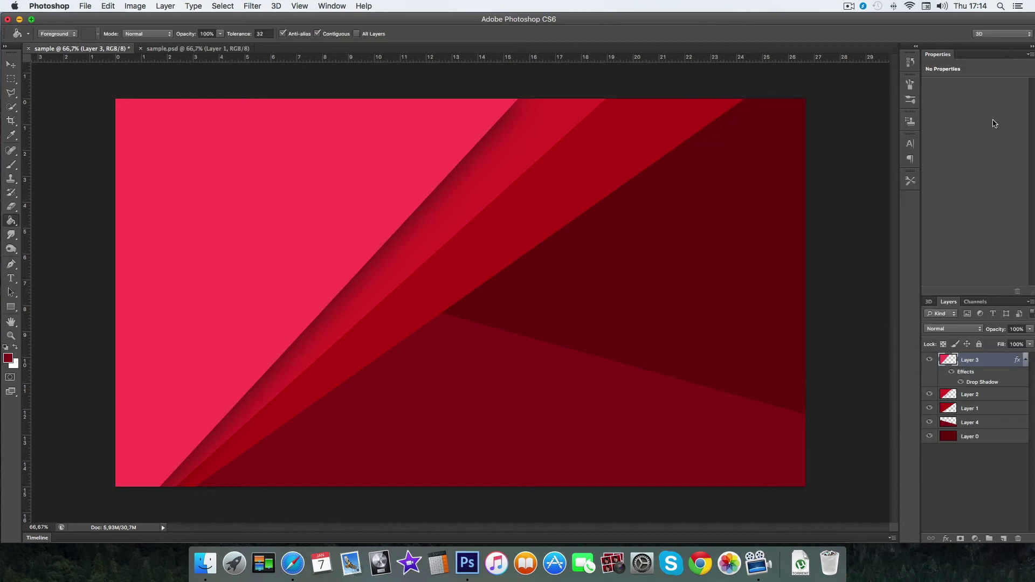
- Copy Layer 3's drop shadow style onto Layer 2, Layer 1 and Layer 4, and compare the result with sample.psd
{"action": "right_click", "coordinate": [982, 363]}
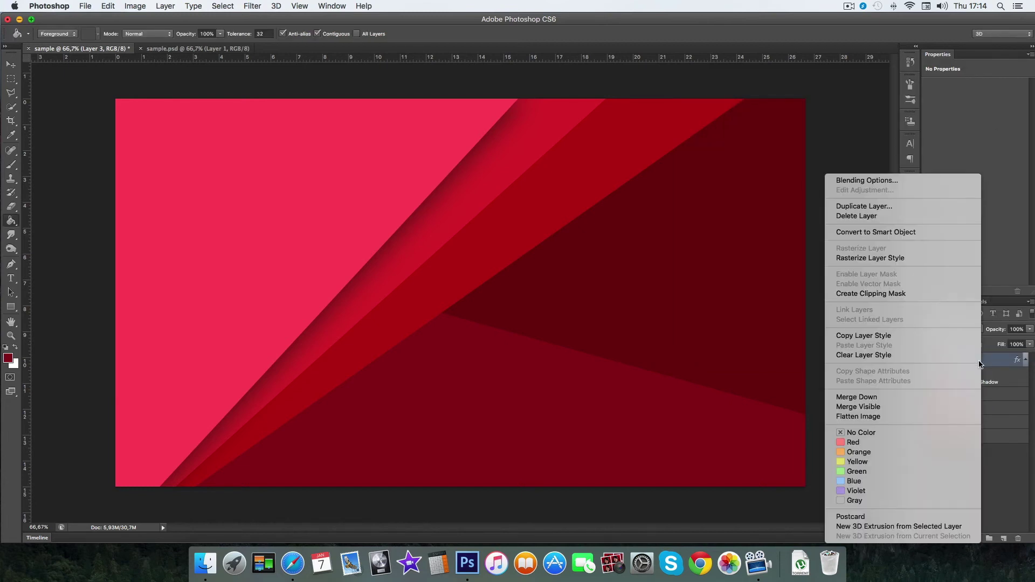
{"action": "left_click", "coordinate": [859, 335]}
{"action": "right_click", "coordinate": [969, 394]}
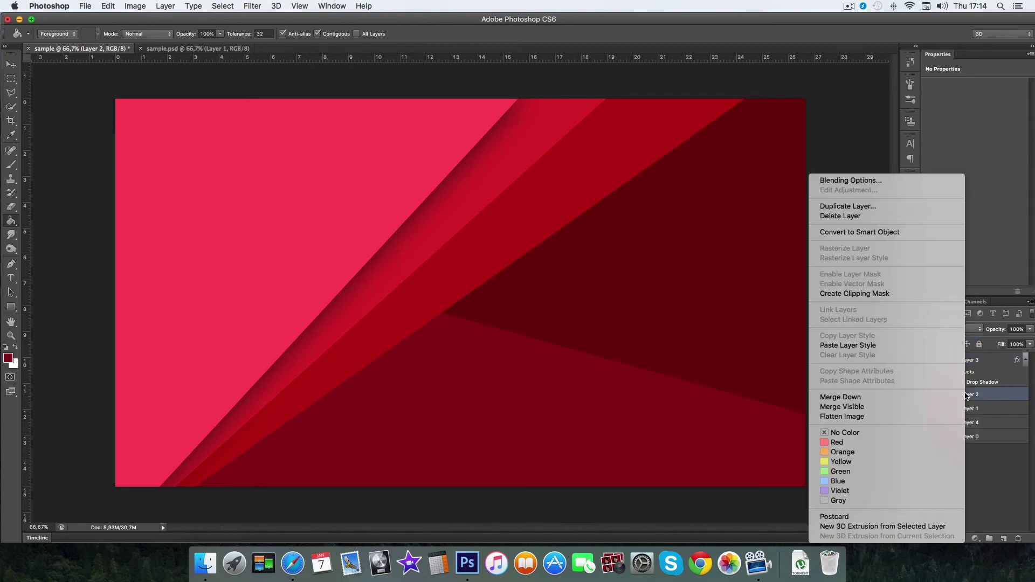
{"action": "left_click", "coordinate": [863, 346]}
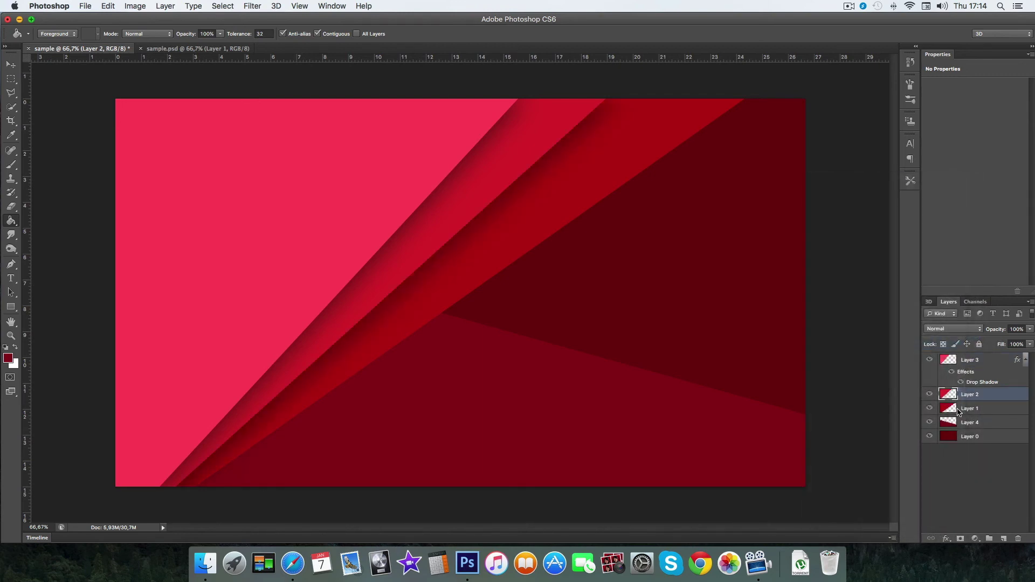
{"action": "right_click", "coordinate": [971, 430]}
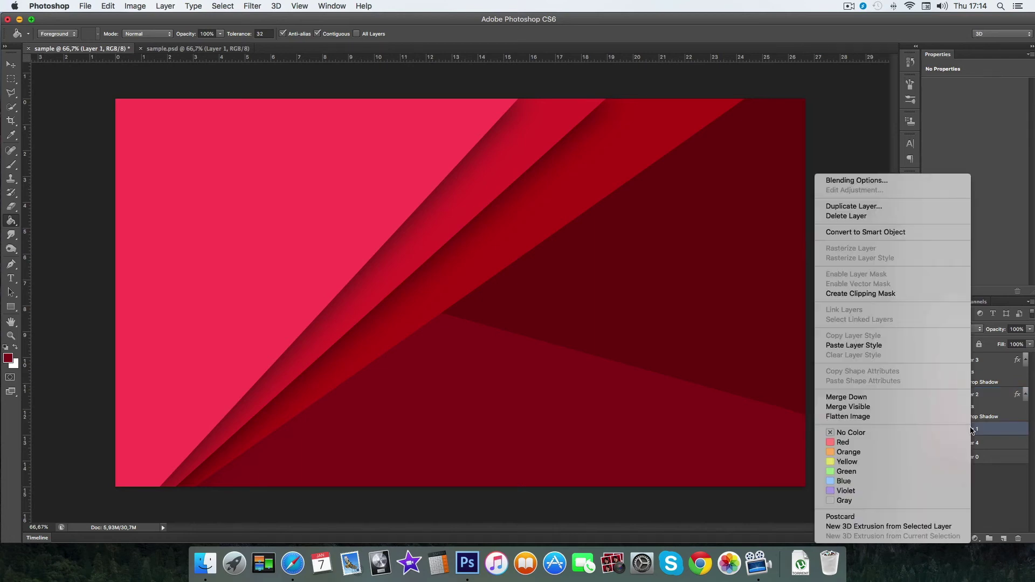
{"action": "left_click", "coordinate": [865, 347]}
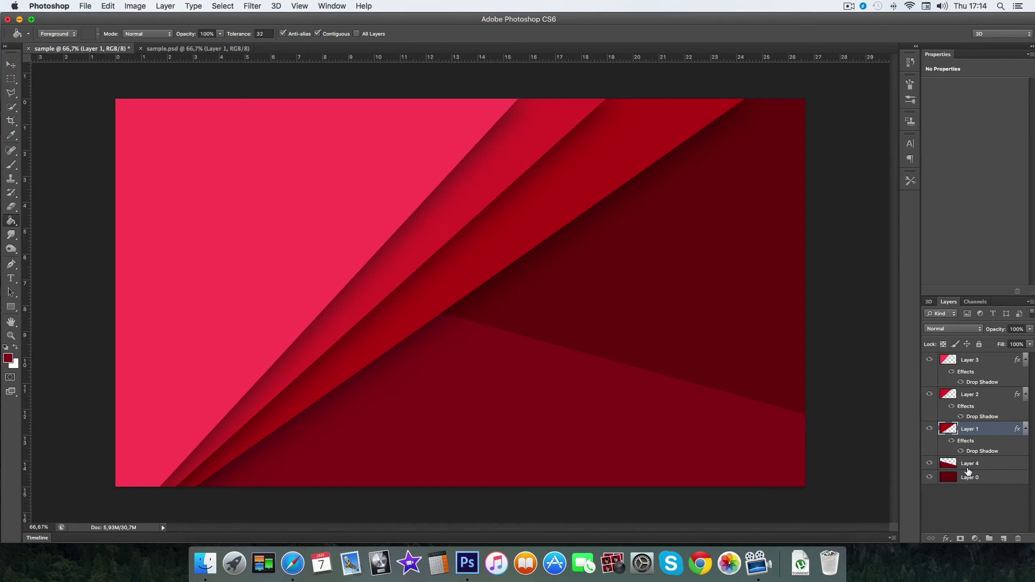
{"action": "right_click", "coordinate": [969, 472]}
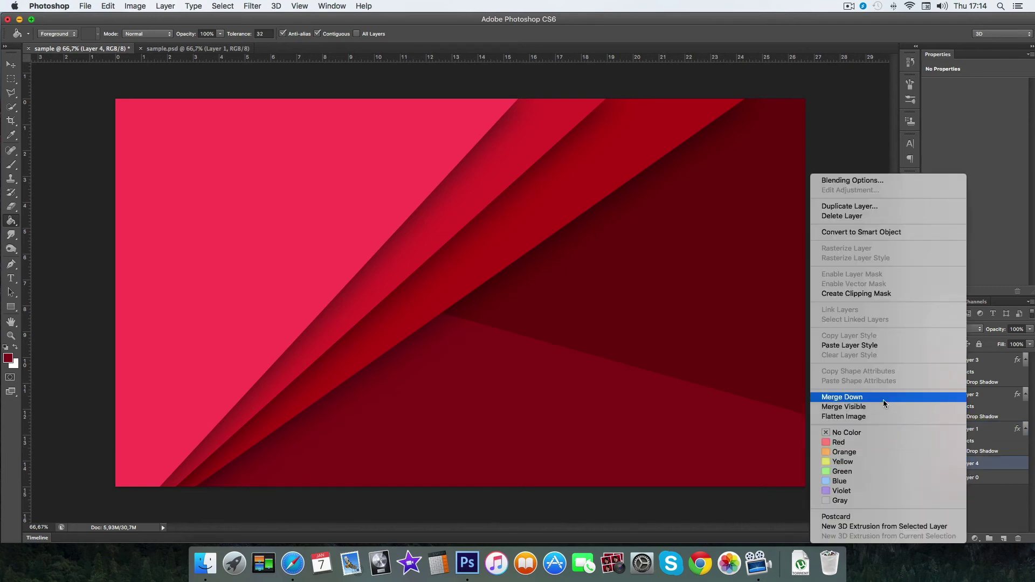
{"action": "left_click", "coordinate": [872, 346]}
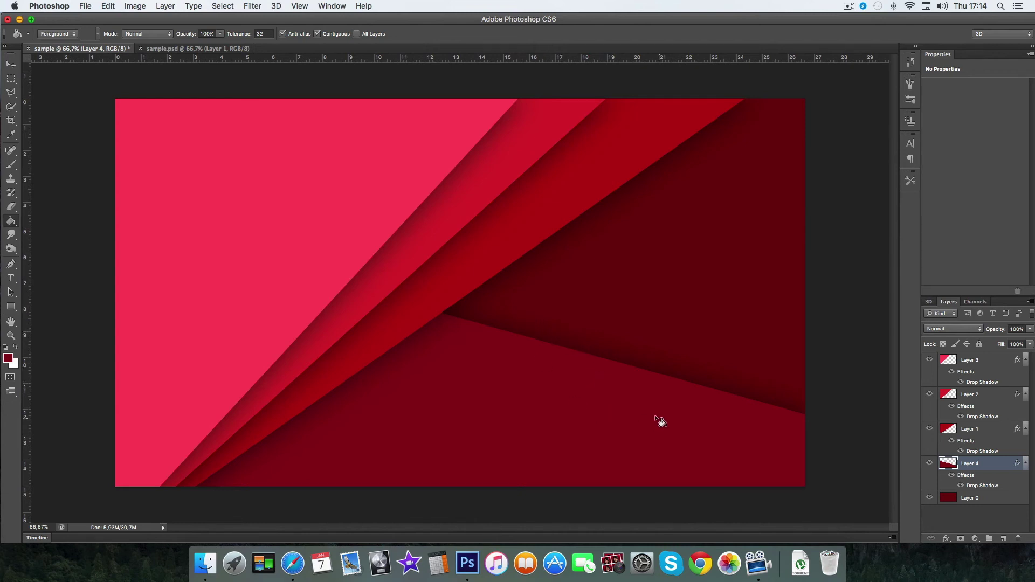
{"action": "left_click", "coordinate": [197, 49]}
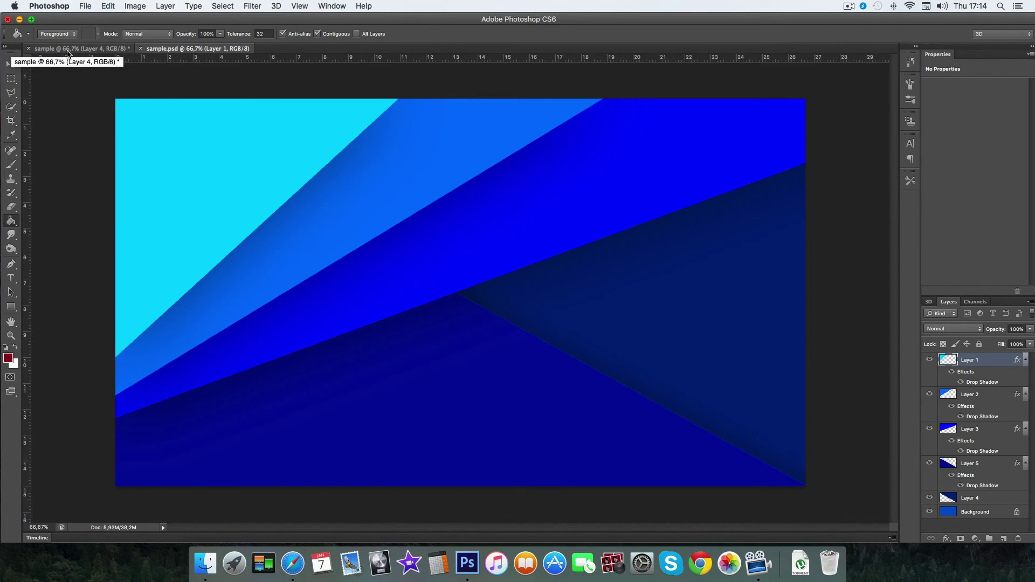
{"action": "left_click", "coordinate": [68, 49]}
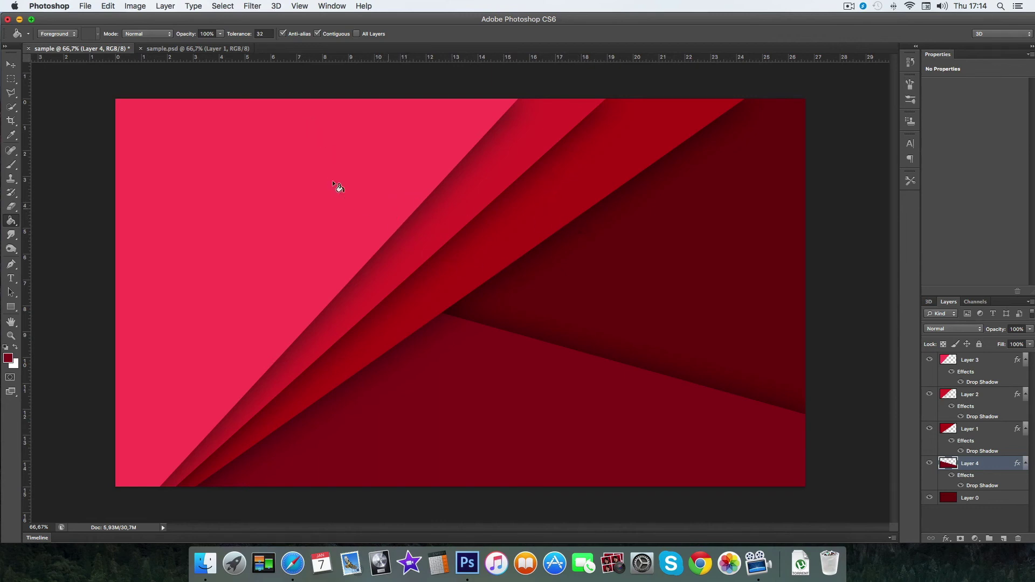
- Draw a text box on the upper-left pink area and enter "sample" in black Lucida Grande at 72 pt
{"action": "left_click", "coordinate": [11, 277]}
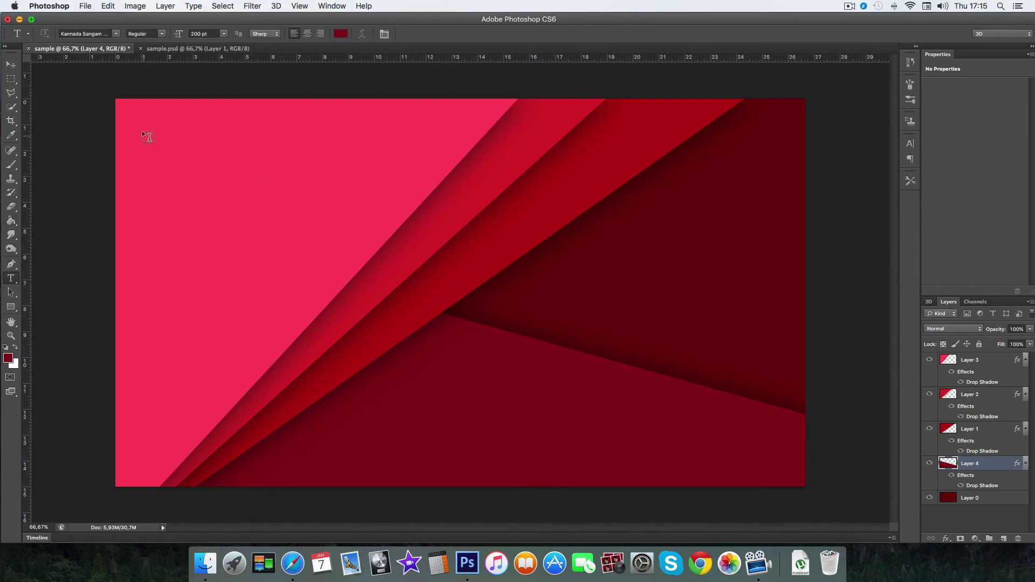
{"action": "left_click_drag", "start_coordinate": [135, 114], "coordinate": [330, 200]}
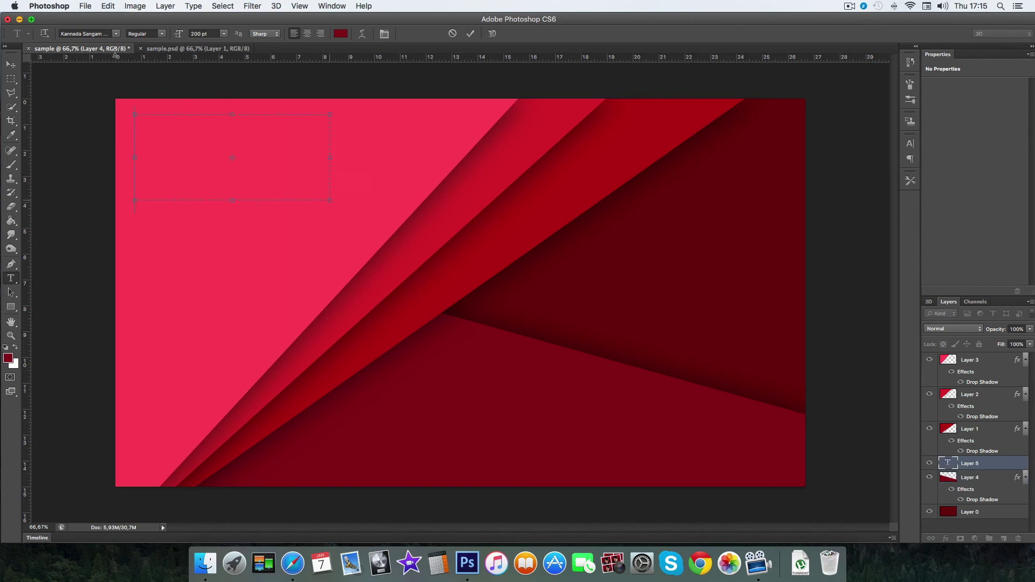
{"action": "left_click", "coordinate": [116, 34]}
{"action": "scroll", "coordinate": [134, 161], "scroll_direction": "up", "scroll_amount": 3}
{"action": "left_click", "coordinate": [108, 67]}
{"action": "left_click", "coordinate": [223, 34]}
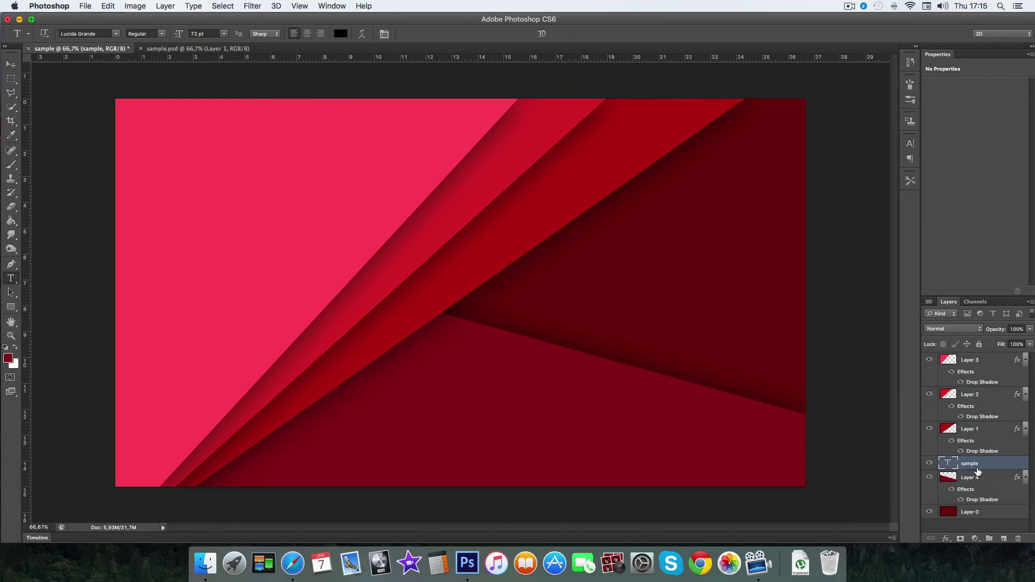
- Bring the sample text layer above Layer 3 and change its font to Origami at 100 pt
{"action": "left_click", "coordinate": [115, 34]}
{"action": "scroll", "coordinate": [162, 270], "scroll_direction": "down", "scroll_amount": 3}
{"action": "scroll", "coordinate": [173, 108], "scroll_direction": "down", "scroll_amount": 5}
{"action": "left_click", "coordinate": [224, 166]}
{"action": "key", "text": "super+a"}
{"action": "left_click", "coordinate": [116, 34]}
{"action": "left_click", "coordinate": [162, 270]}
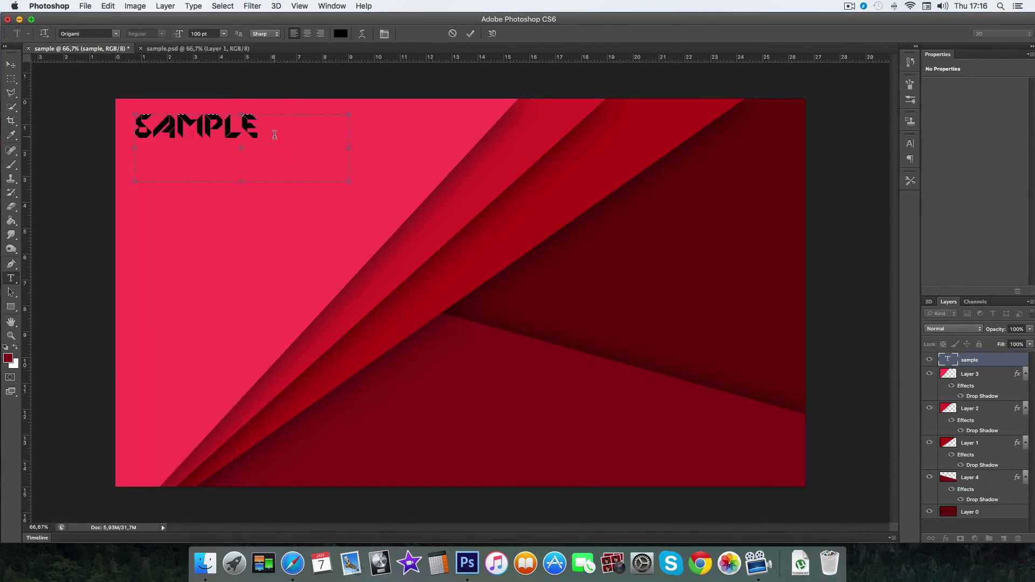
- Narrow the text box slightly and set the size of the sample text to 120 pt
{"action": "mouse_move", "coordinate": [348, 182]}
{"action": "left_mouse_down"}
{"action": "mouse_move", "coordinate": [270, 148]}
{"action": "mouse_move", "coordinate": [339, 184]}
{"action": "left_mouse_up"}
{"action": "key", "text": "super+a"}
{"action": "left_click", "coordinate": [207, 34]}
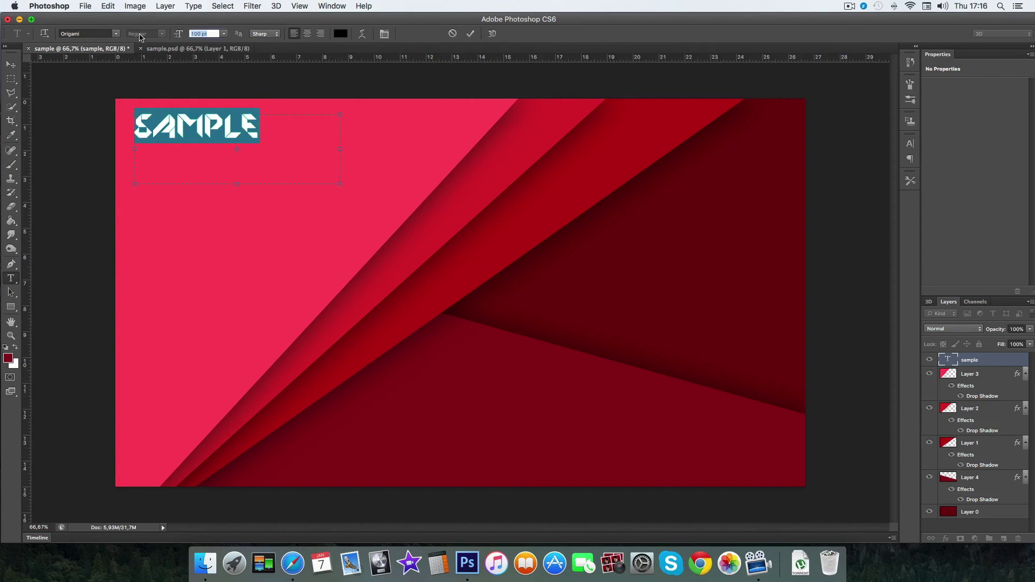
{"action": "type", "text": "120"}
{"action": "key", "text": "Return"}
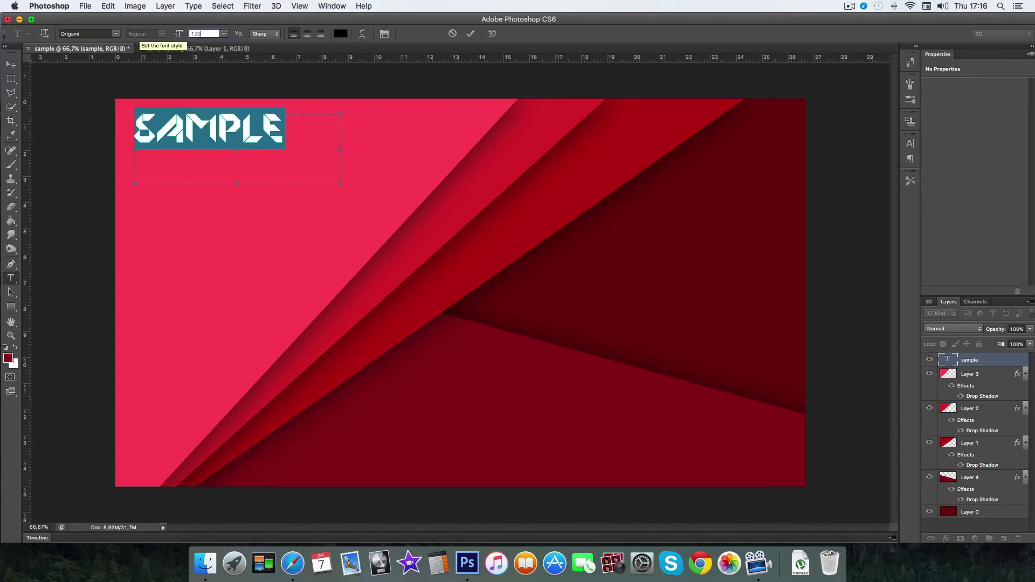
- Move the sample text slightly down and to the right on the pink area and commit the text edit
{"action": "left_click", "coordinate": [300, 150]}
{"action": "left_click_drag", "start_coordinate": [270, 101], "coordinate": [281, 118]}
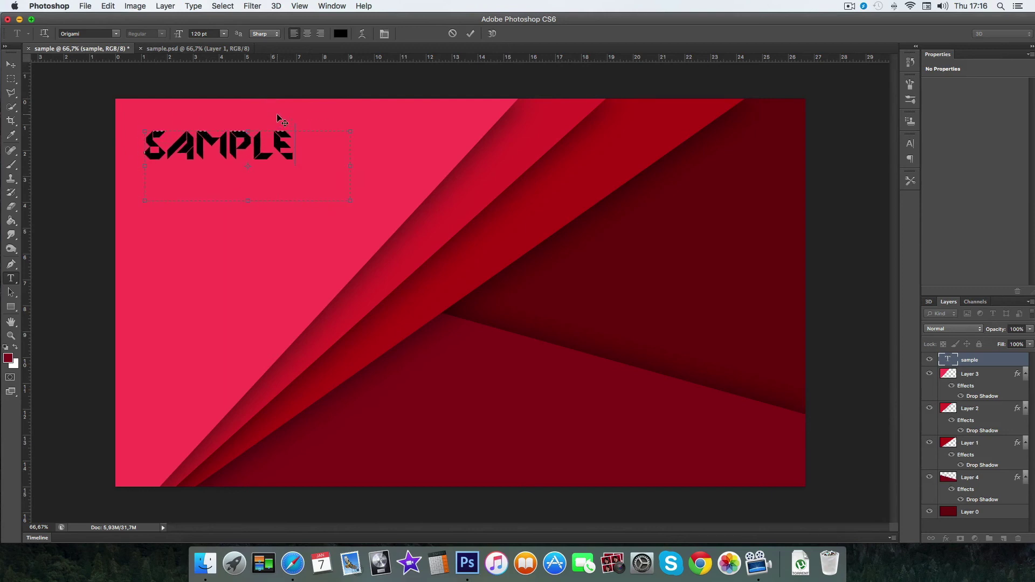
{"action": "left_click", "coordinate": [471, 33]}
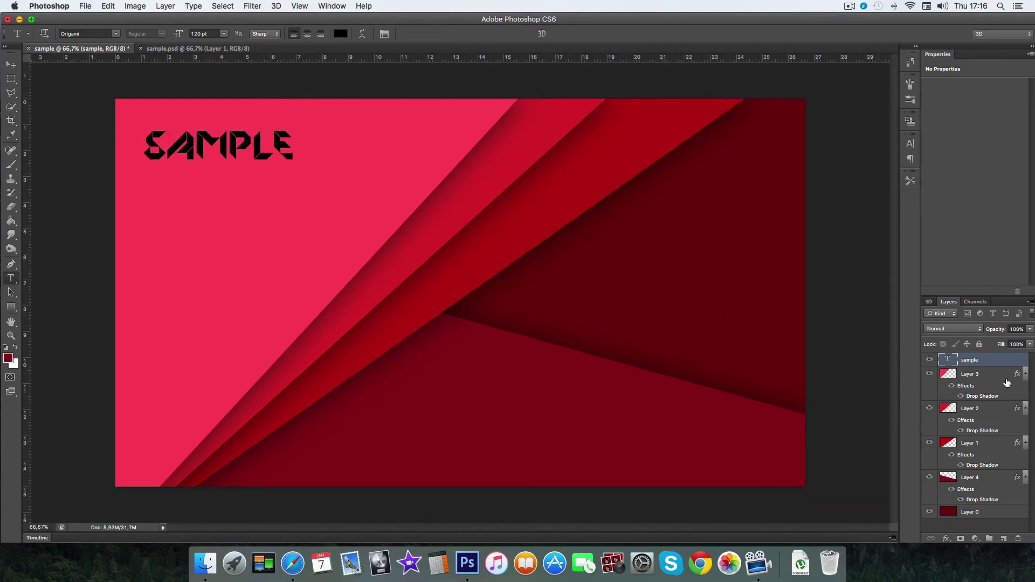
- Apply a Color Overlay in dark red #6b0000 to the sample text layer
{"action": "double_click", "coordinate": [1006, 361]}
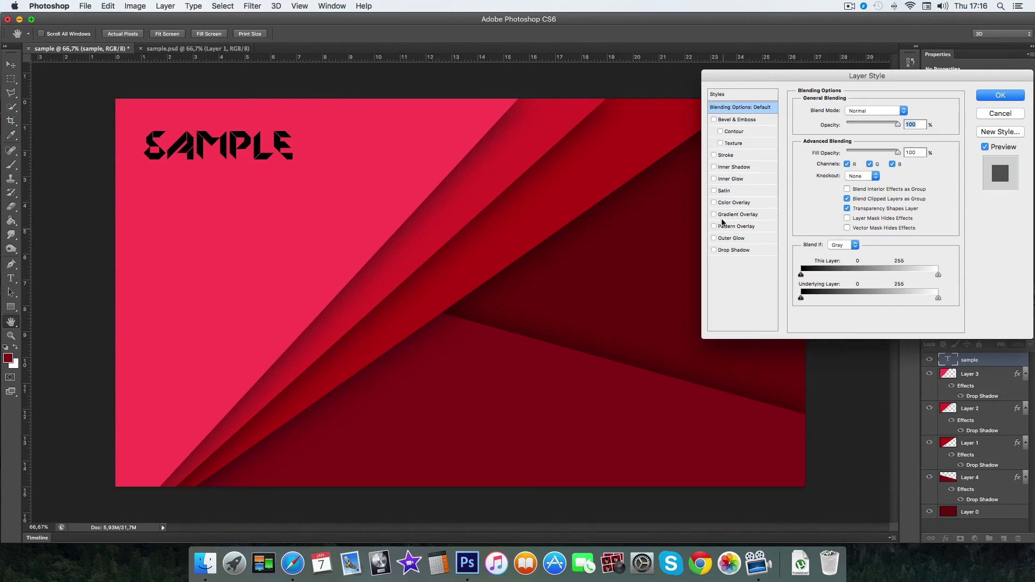
{"action": "left_click", "coordinate": [730, 204]}
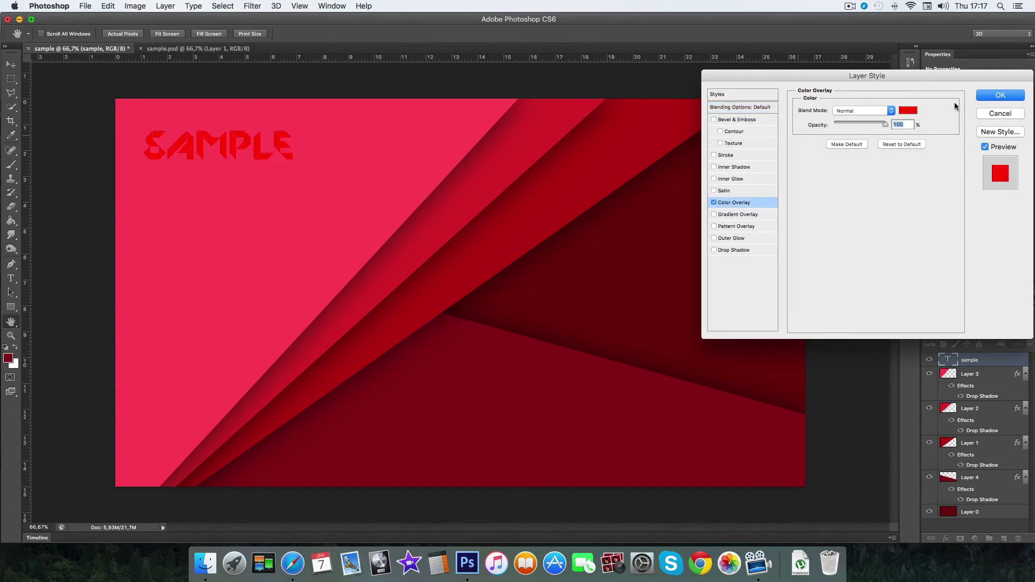
{"action": "left_click", "coordinate": [908, 110]}
{"action": "mouse_move", "coordinate": [836, 272]}
{"action": "left_mouse_down"}
{"action": "mouse_move", "coordinate": [826, 305]}
{"action": "mouse_move", "coordinate": [848, 306]}
{"action": "mouse_move", "coordinate": [818, 317]}
{"action": "mouse_move", "coordinate": [845, 322]}
{"action": "left_mouse_up"}
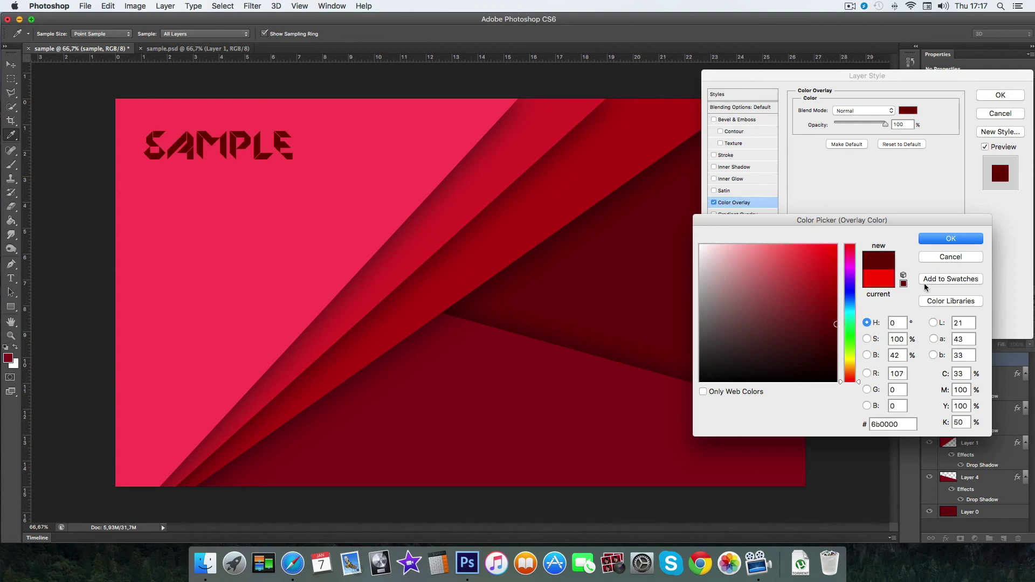
{"action": "left_click", "coordinate": [945, 240]}
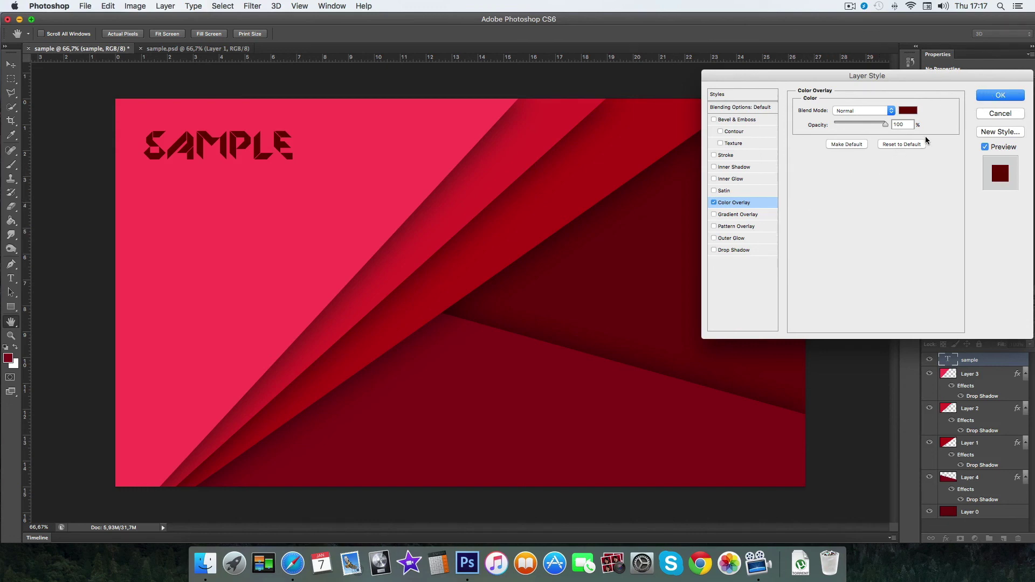
{"action": "left_click", "coordinate": [989, 100]}
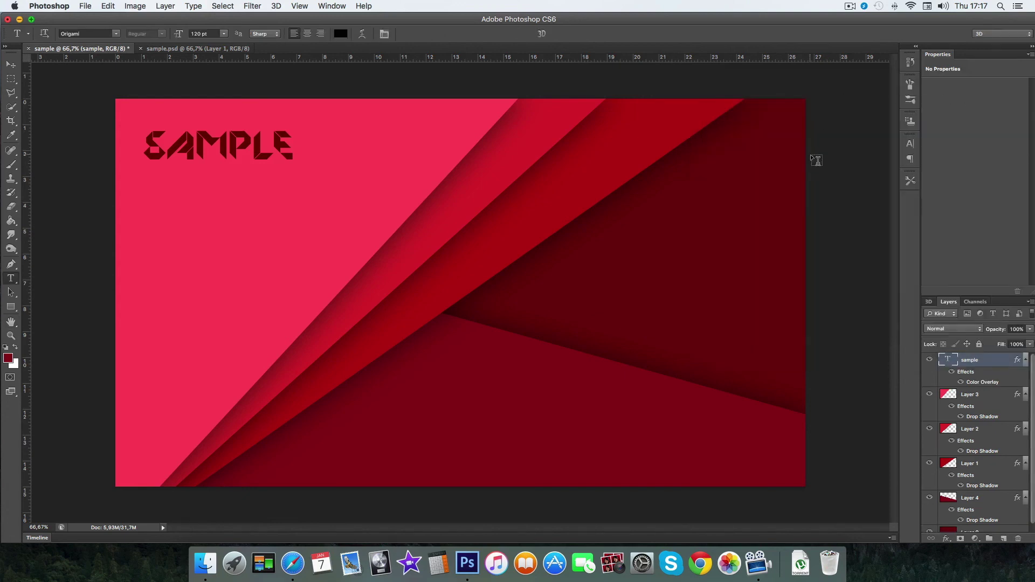